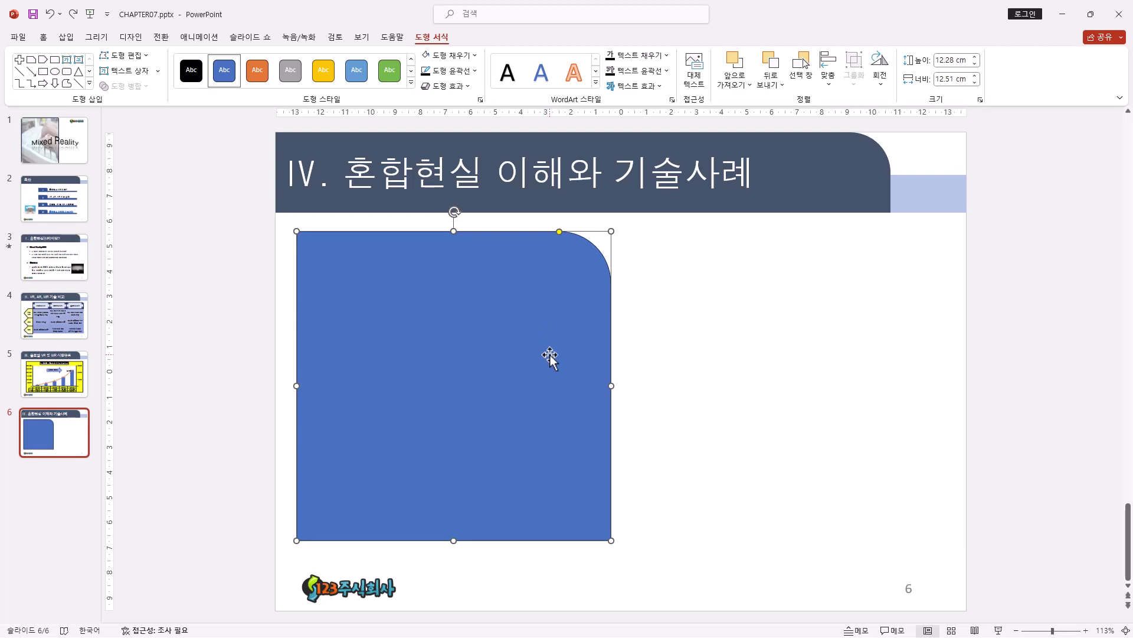
- Fill the single-rounded-corner rectangle on slide 6 with the lightest tint of the theme's blue accent colour
{"action": "left_click", "coordinate": [474, 58]}
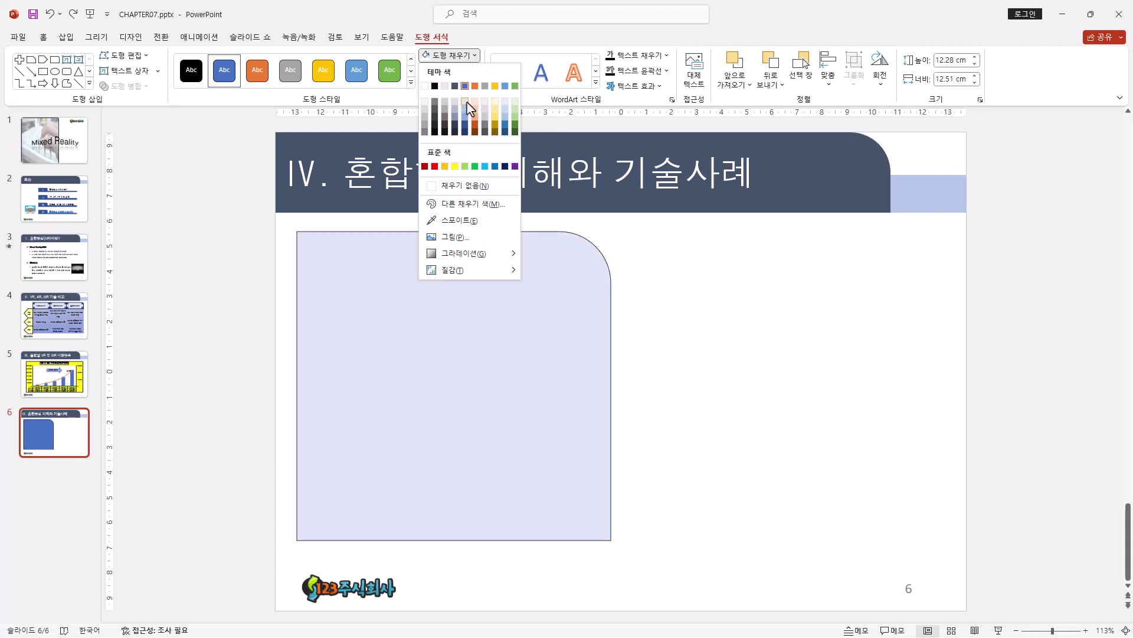
{"action": "left_click", "coordinate": [465, 101]}
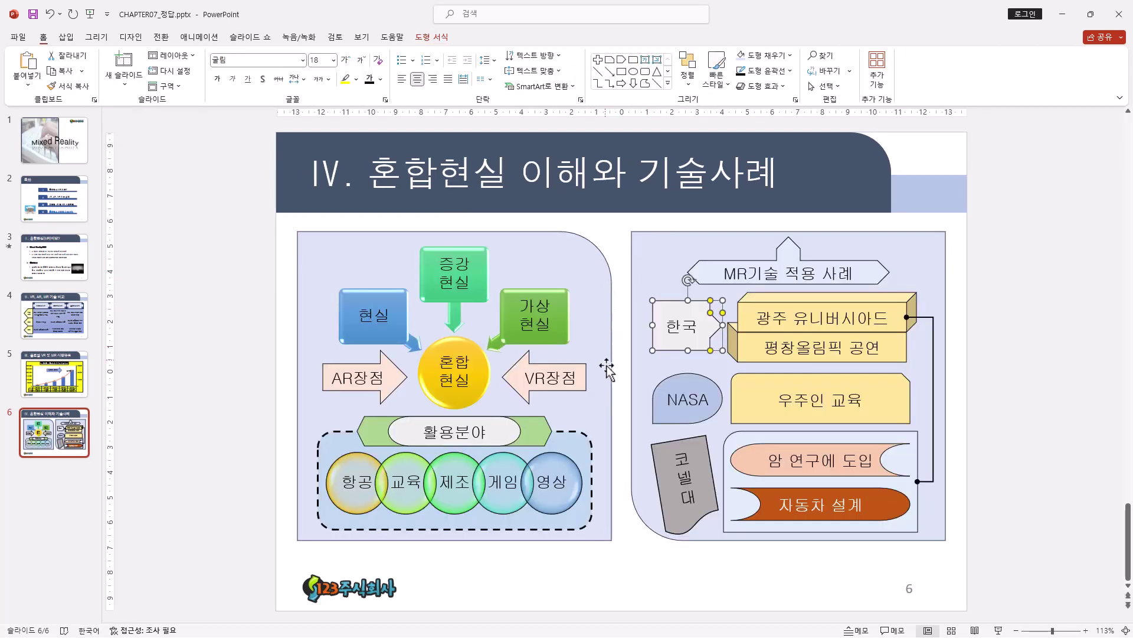
- Switch to CHAPTER07_정답.pptx and examine the outline weight options and the right-hand group of shapes on slide 6
{"action": "left_click", "coordinate": [431, 37]}
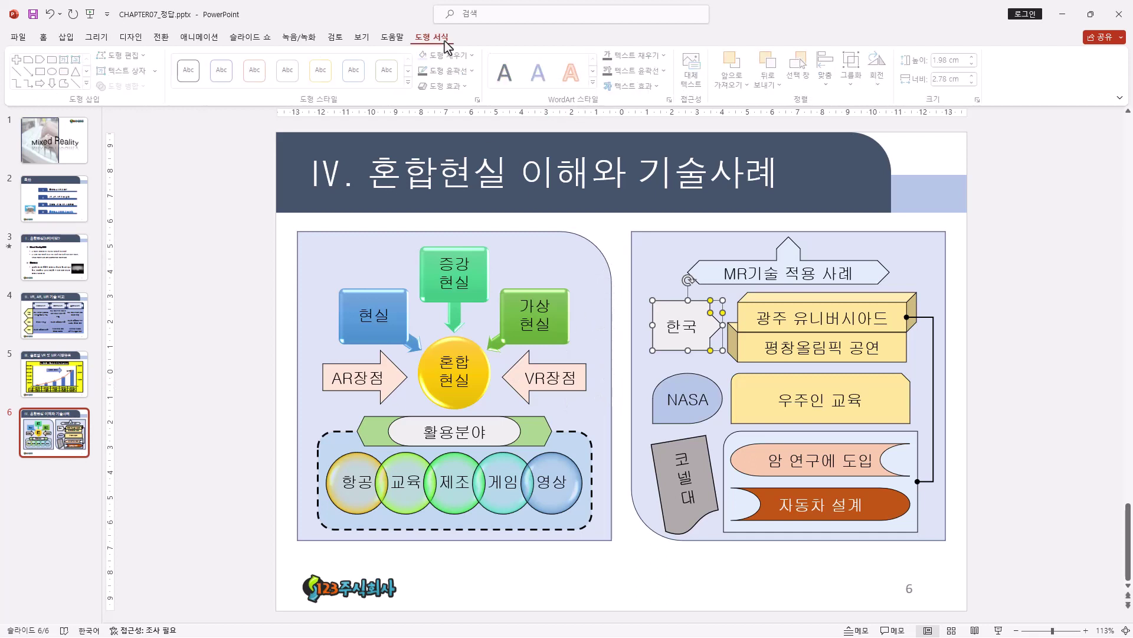
{"action": "left_click", "coordinate": [478, 71]}
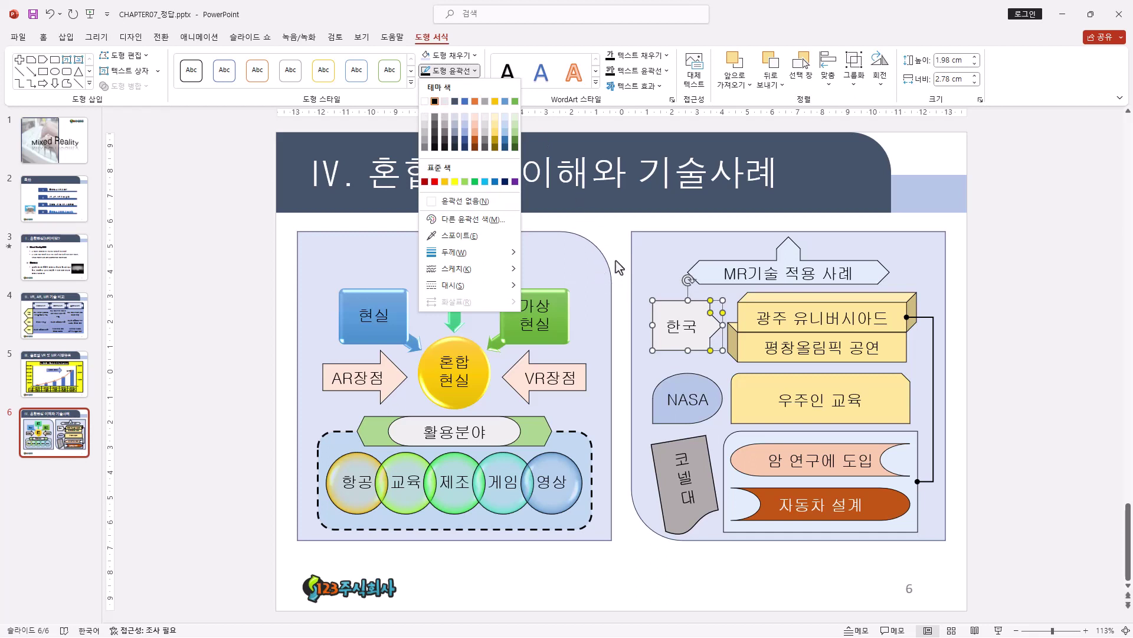
{"action": "mouse_move", "coordinate": [506, 260]}
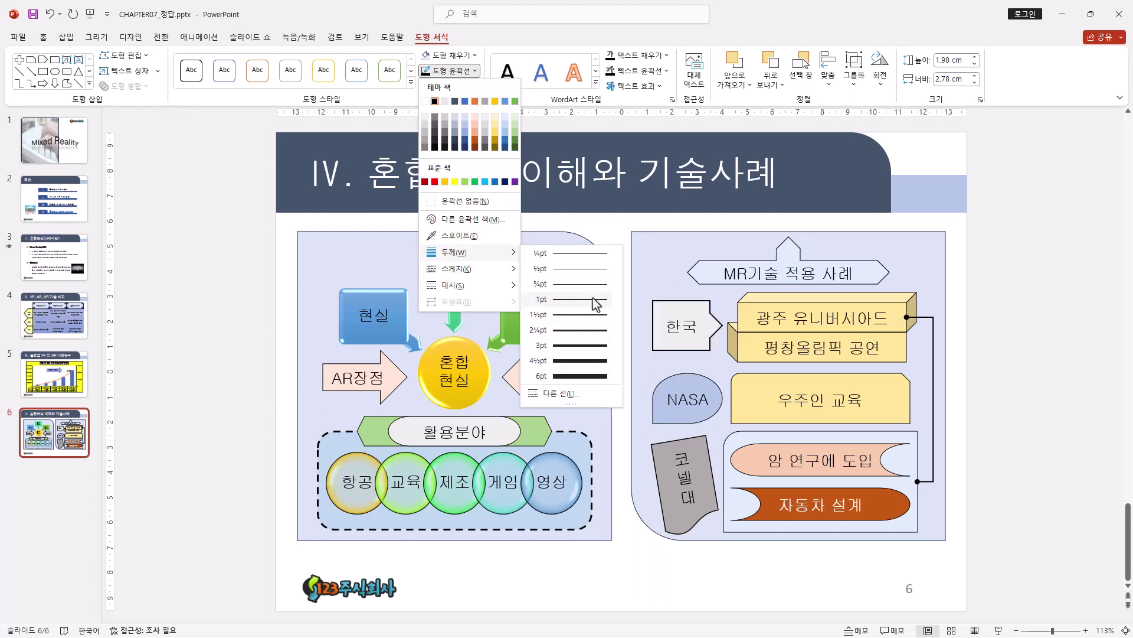
{"action": "left_click", "coordinate": [531, 42]}
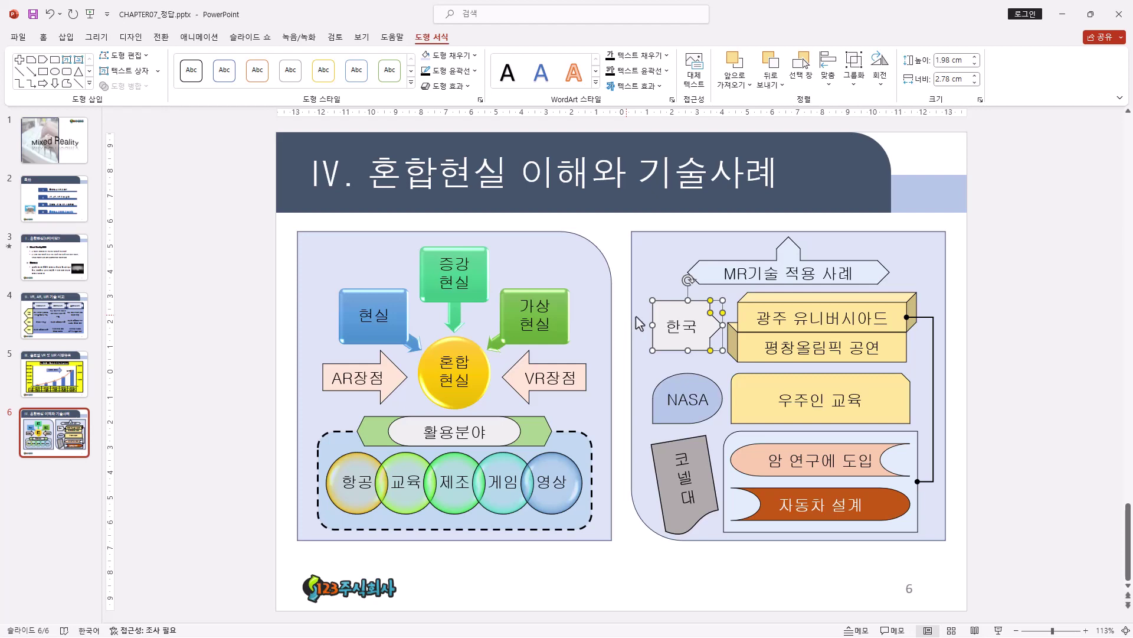
{"action": "left_click_drag", "start_coordinate": [624, 221], "coordinate": [969, 572]}
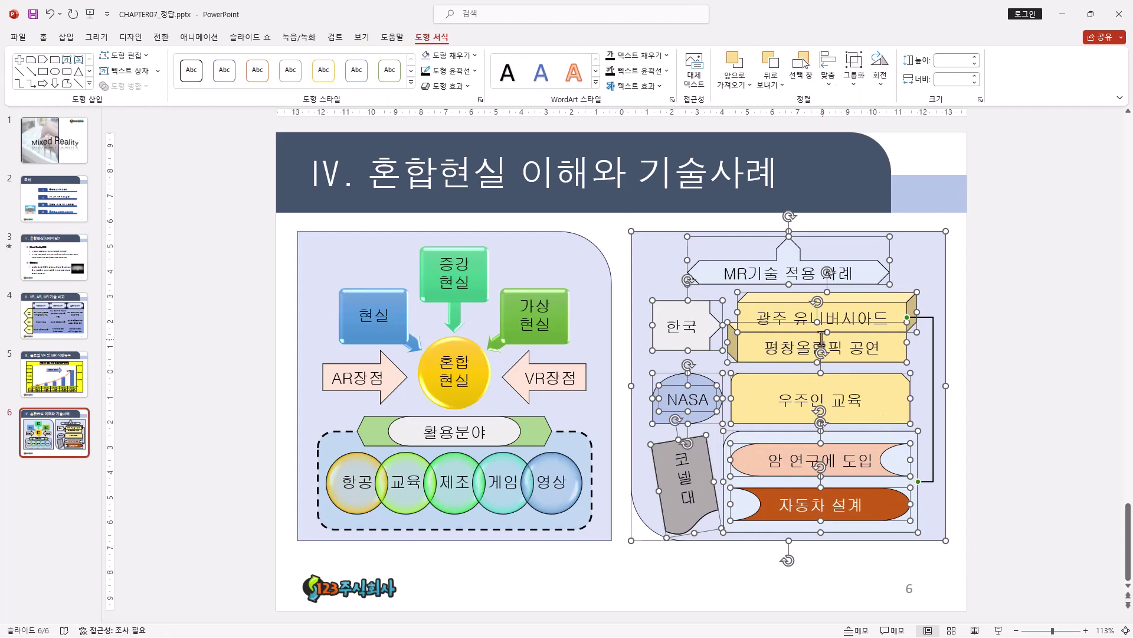
{"action": "left_click", "coordinate": [695, 243]}
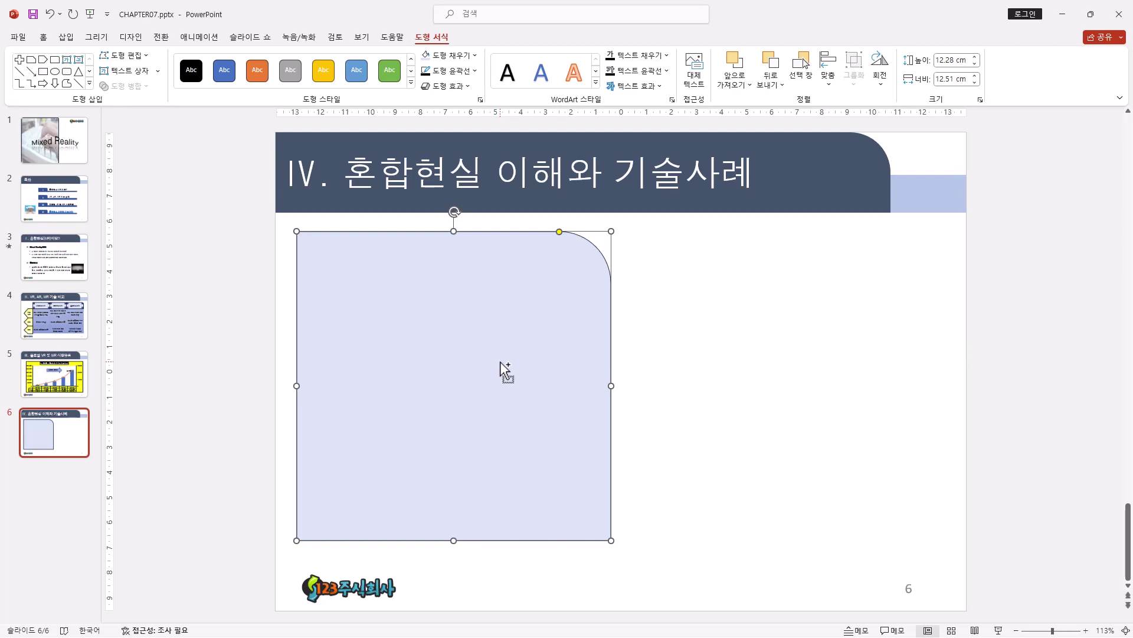
- In CHAPTER07.pptx, copy the light blue panel to the slide's right half and flip the copy both vertically and horizontally
{"action": "left_click_drag", "start_coordinate": [500, 362], "coordinate": [841, 374]}
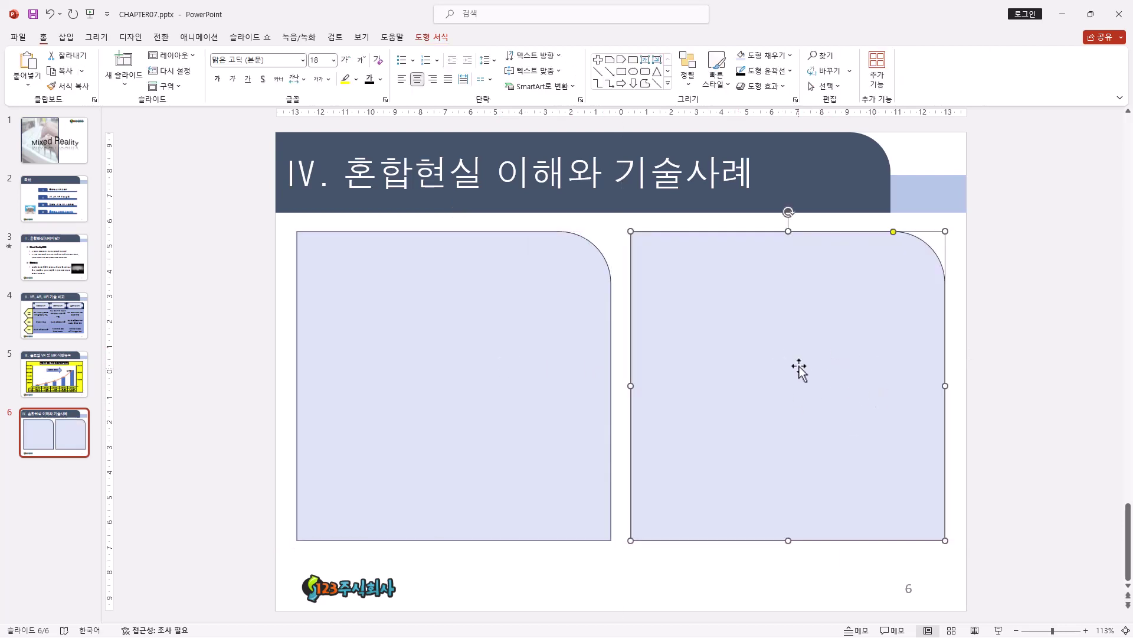
{"action": "left_click", "coordinate": [432, 37]}
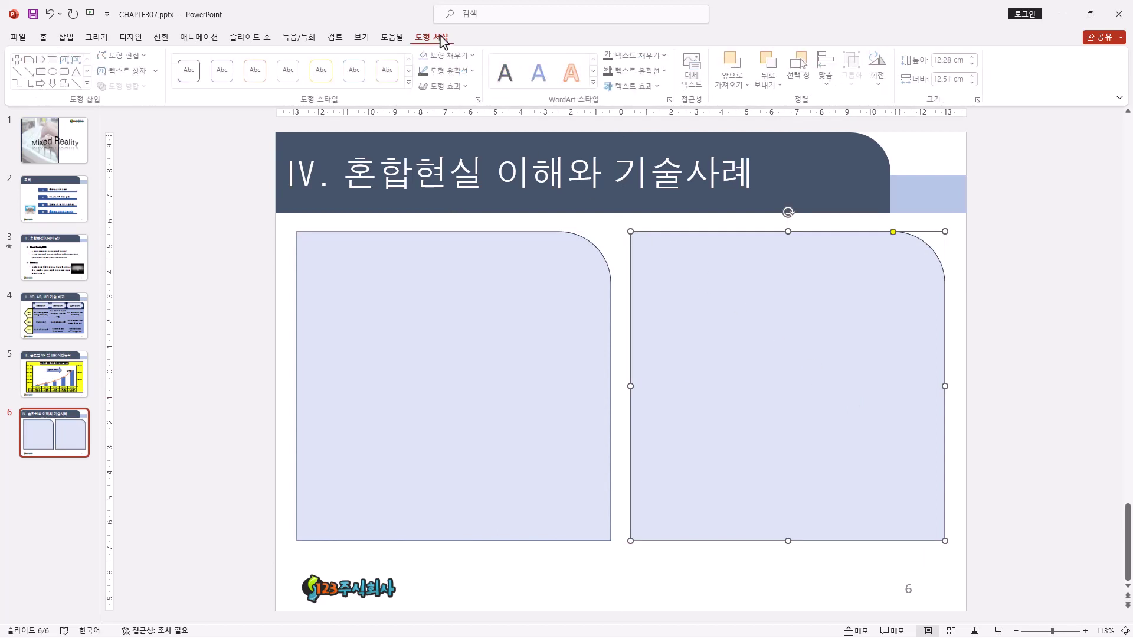
{"action": "left_click", "coordinate": [880, 83]}
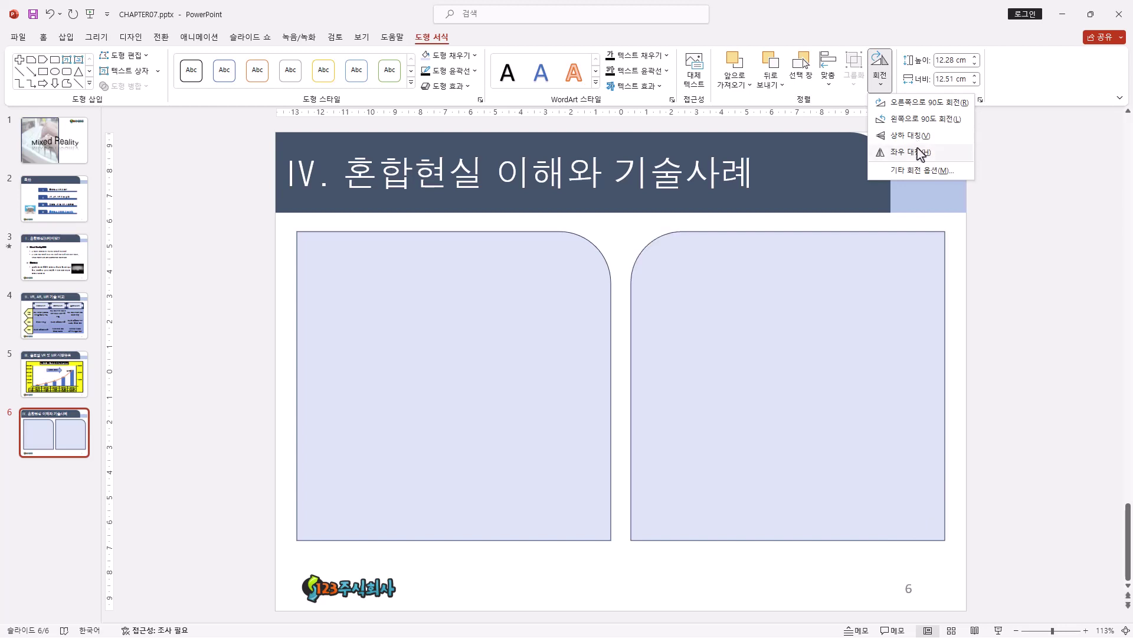
{"action": "left_click", "coordinate": [918, 135]}
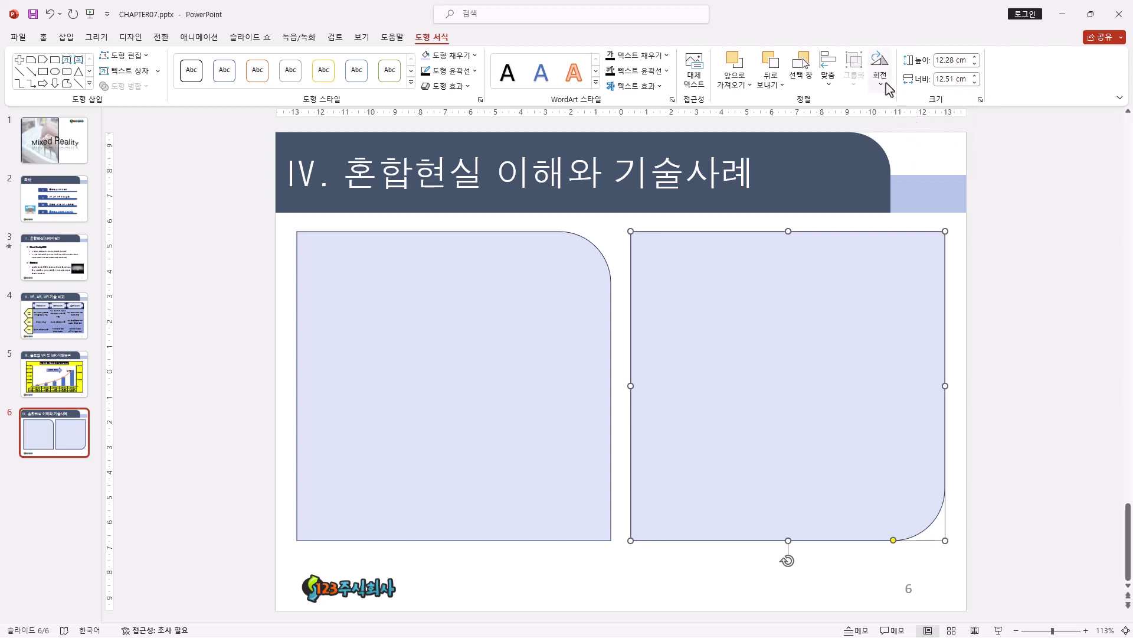
{"action": "left_click", "coordinate": [883, 77]}
{"action": "left_click", "coordinate": [901, 154]}
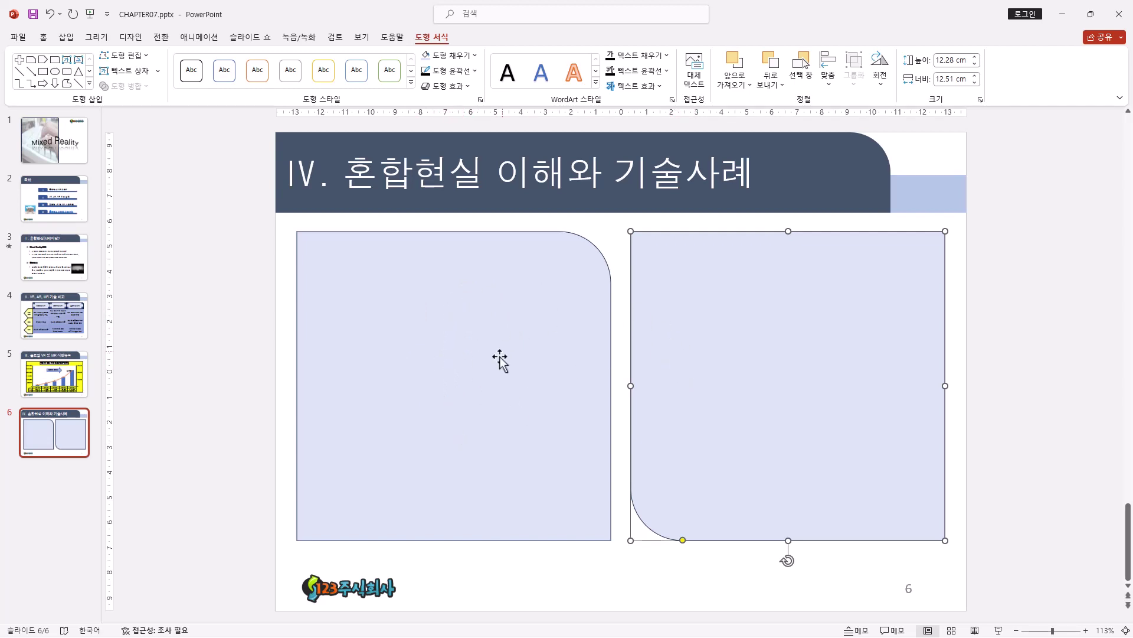
- Insert a 수렴 방사형 (Converging Radial) SmartArt graphic on slide 6
{"action": "key", "text": "Escape"}
{"action": "left_click", "coordinate": [487, 333]}
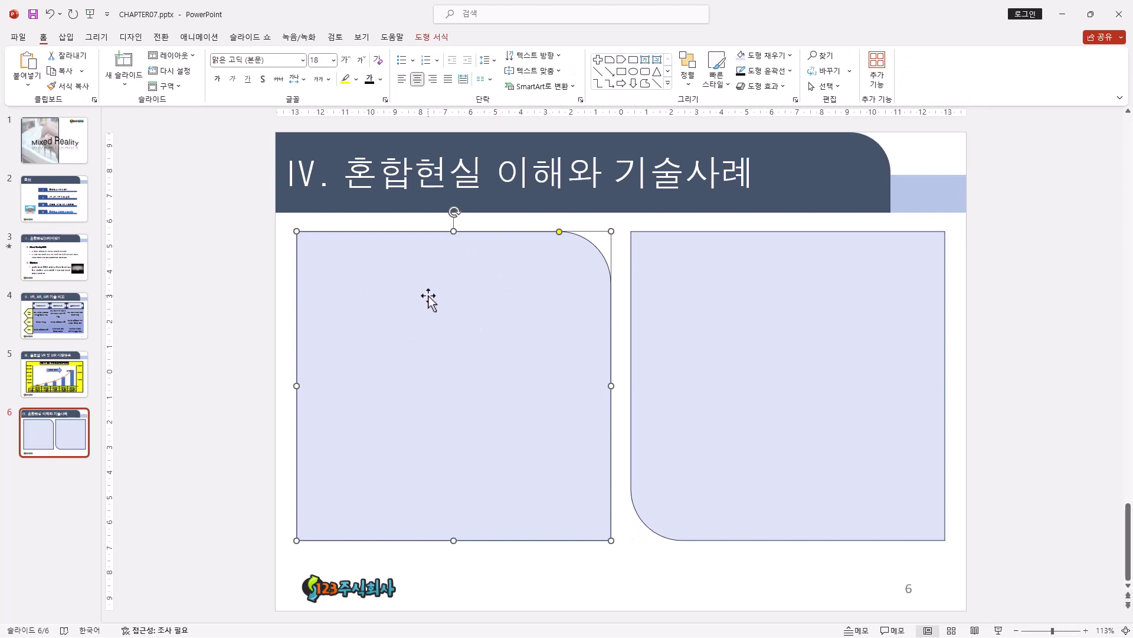
{"action": "left_click", "coordinate": [70, 40]}
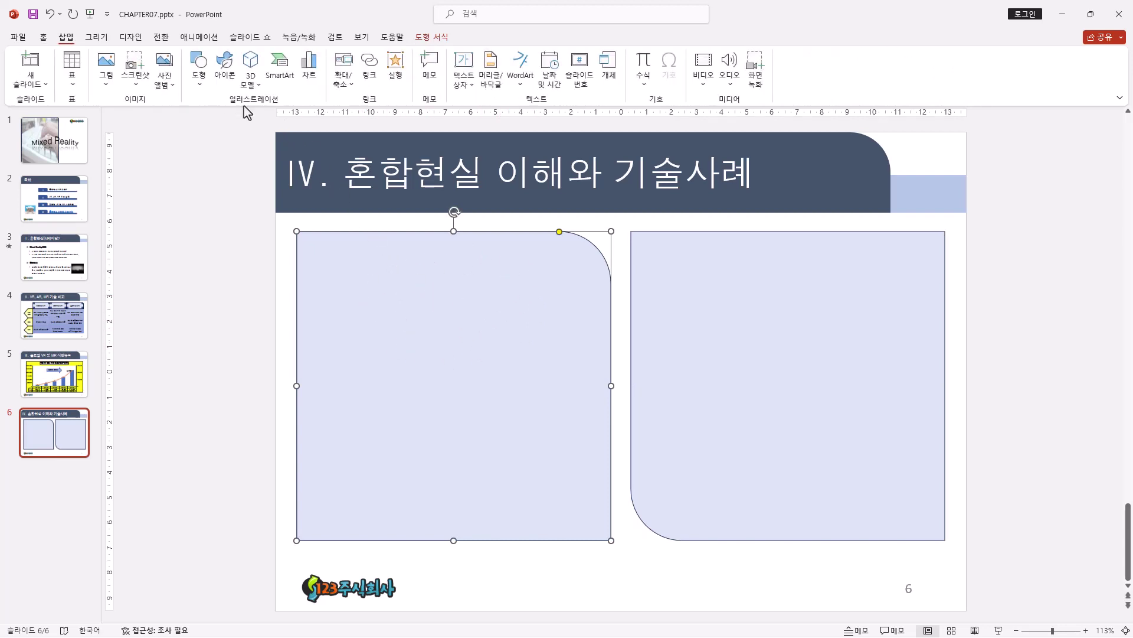
{"action": "left_click", "coordinate": [291, 85]}
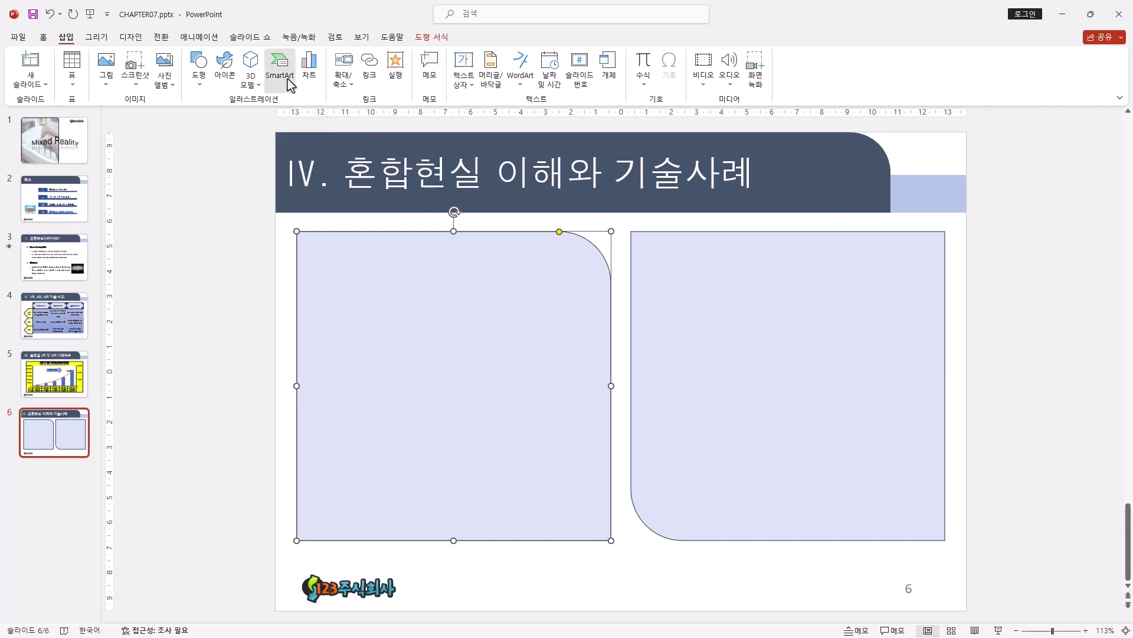
{"action": "left_click", "coordinate": [531, 224]}
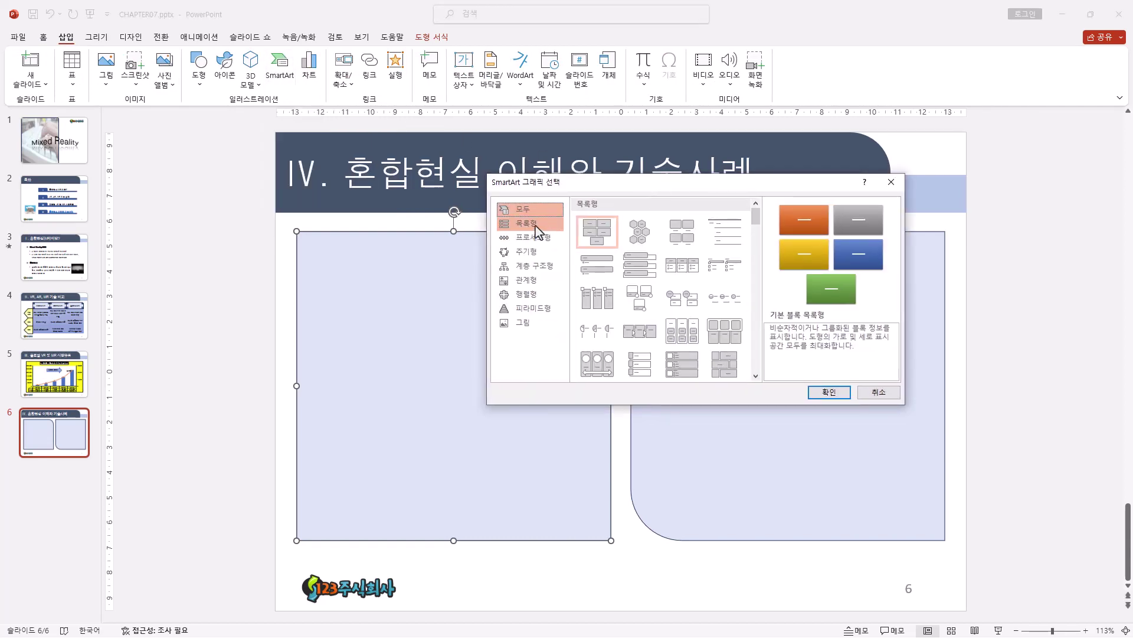
{"action": "mouse_move", "coordinate": [756, 218]}
{"action": "left_mouse_down"}
{"action": "mouse_move", "coordinate": [764, 304]}
{"action": "mouse_move", "coordinate": [763, 206]}
{"action": "left_mouse_up"}
{"action": "left_click", "coordinate": [526, 223]}
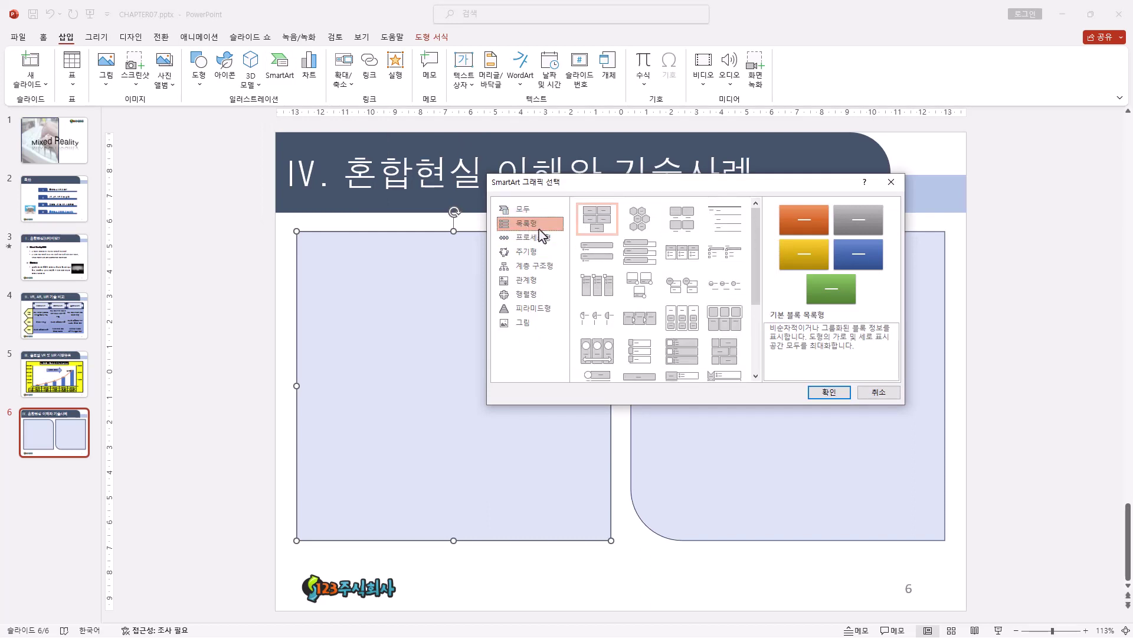
{"action": "left_click", "coordinate": [532, 237]}
{"action": "left_click", "coordinate": [538, 224]}
{"action": "left_click", "coordinate": [535, 210]}
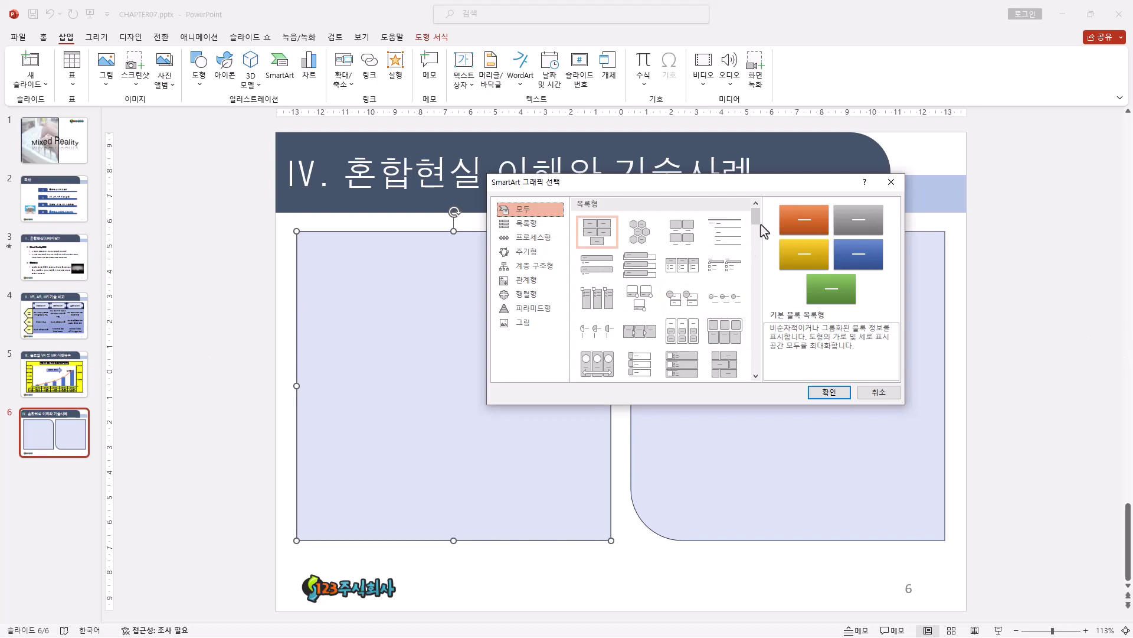
{"action": "left_click_drag", "start_coordinate": [758, 221], "coordinate": [765, 319]}
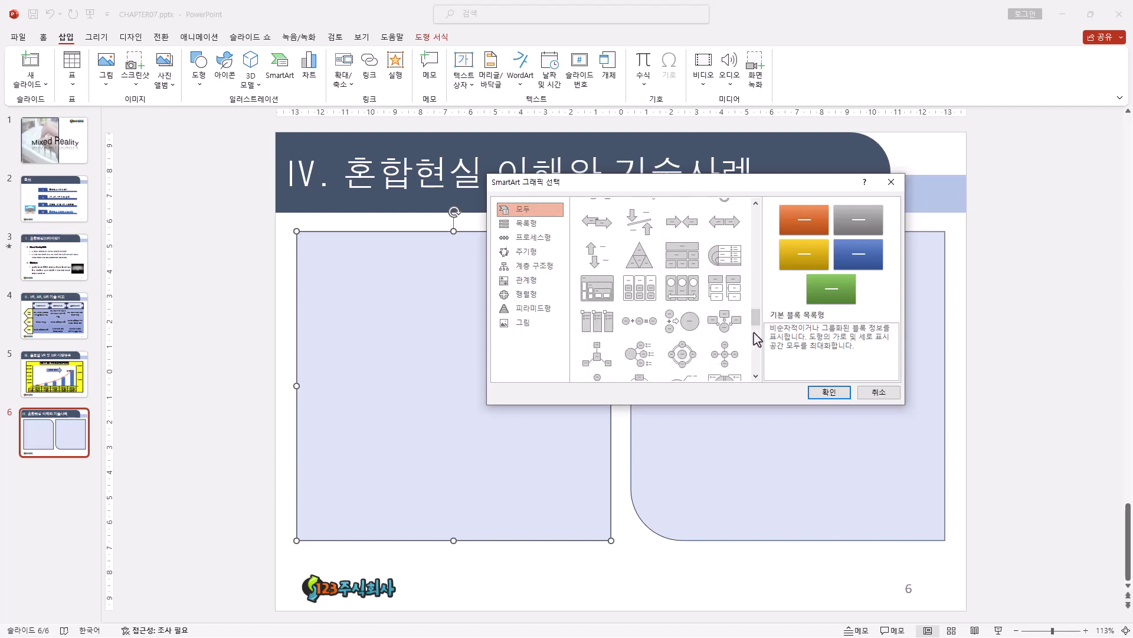
{"action": "left_click", "coordinate": [738, 330]}
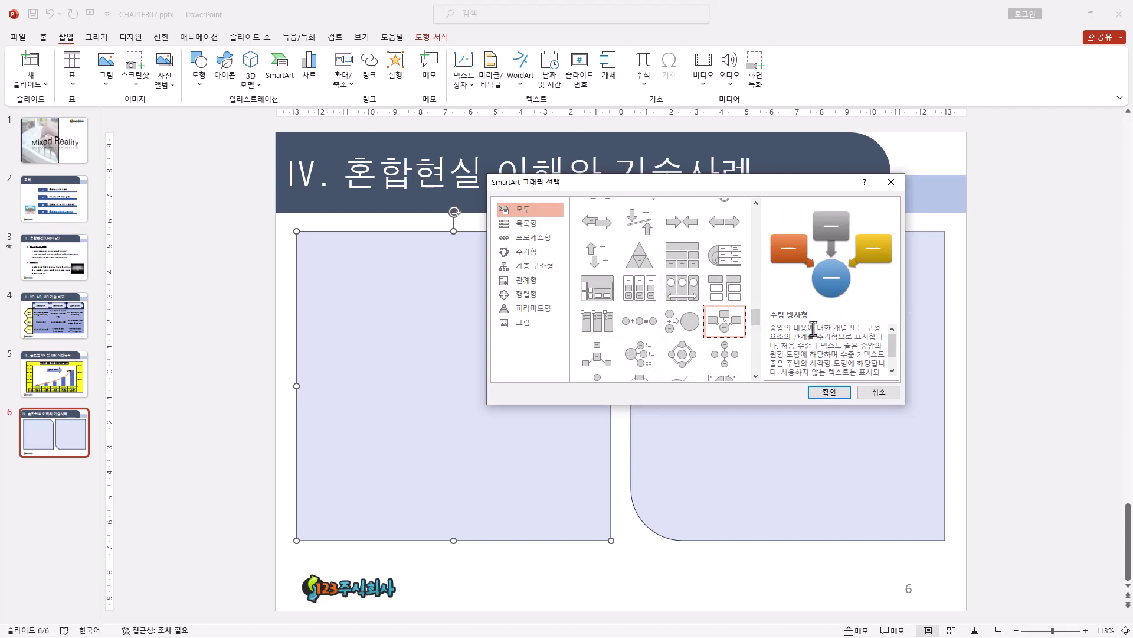
{"action": "left_click", "coordinate": [833, 394]}
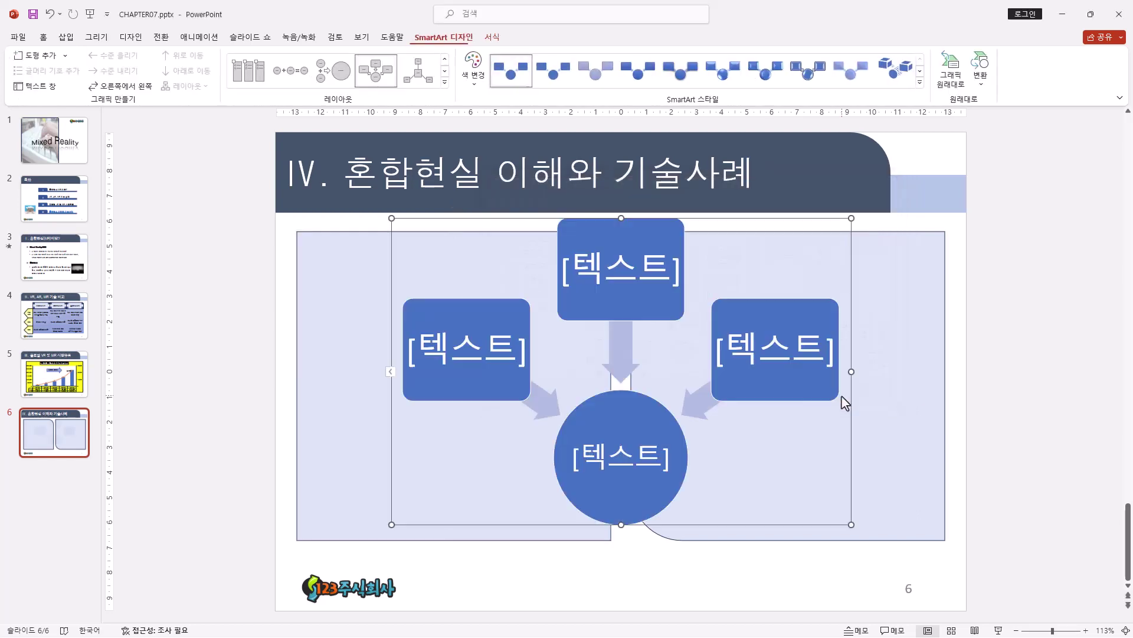
- Examine the SmartArt's text placeholders and, with its text pane shown, check which bullet corresponds to each shape
{"action": "left_click", "coordinate": [473, 359]}
{"action": "left_click", "coordinate": [638, 288]}
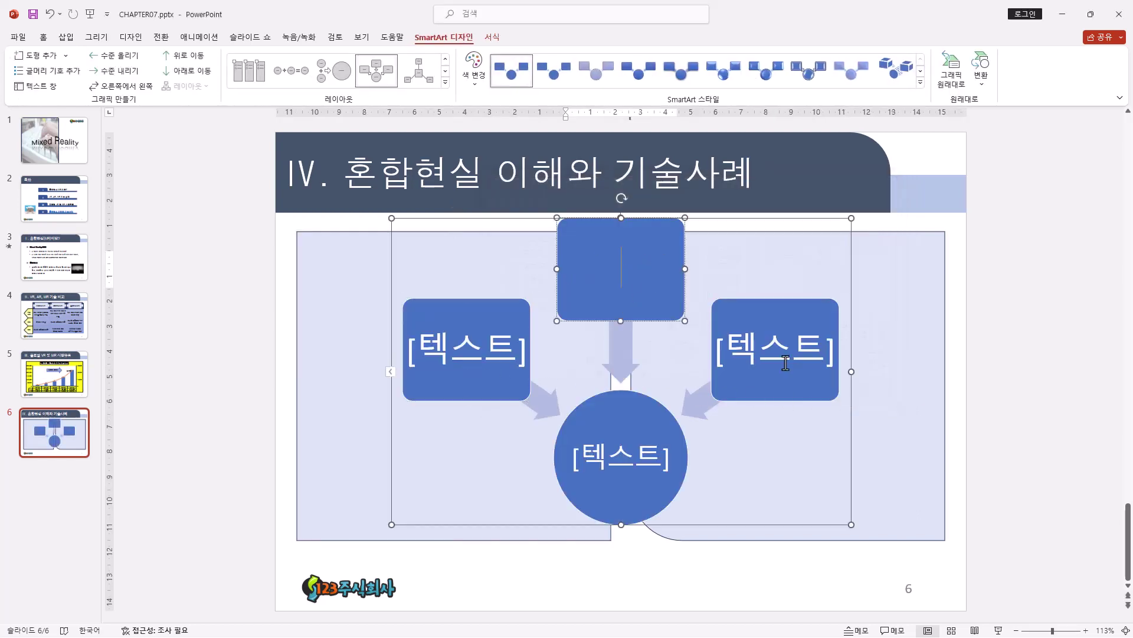
{"action": "left_click", "coordinate": [785, 363]}
{"action": "left_click", "coordinate": [635, 470]}
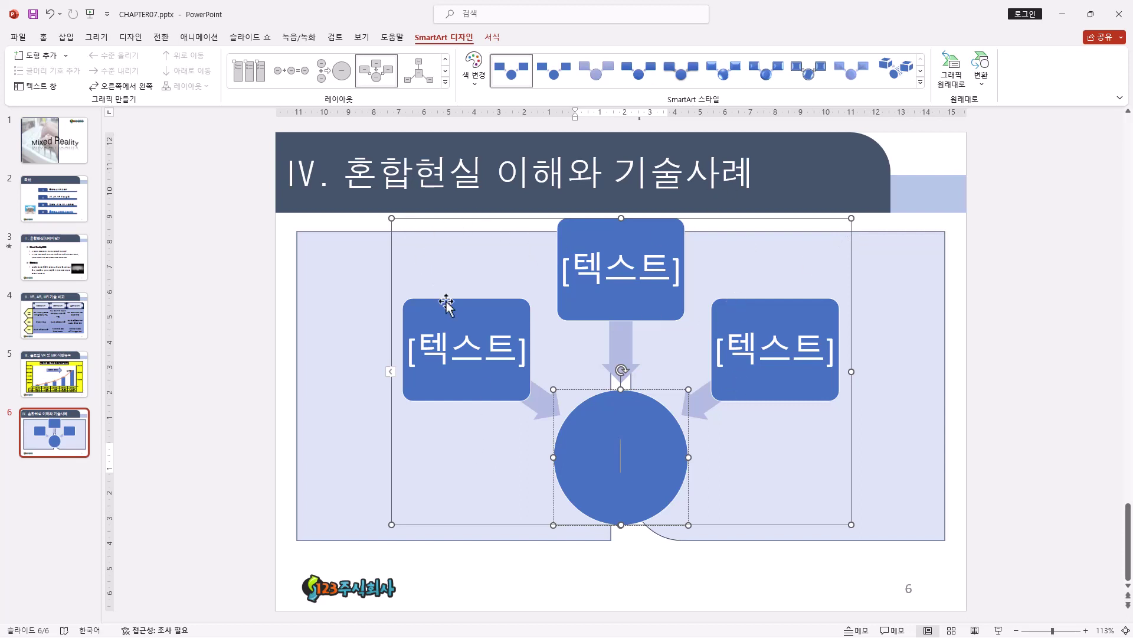
{"action": "left_click", "coordinate": [391, 373]}
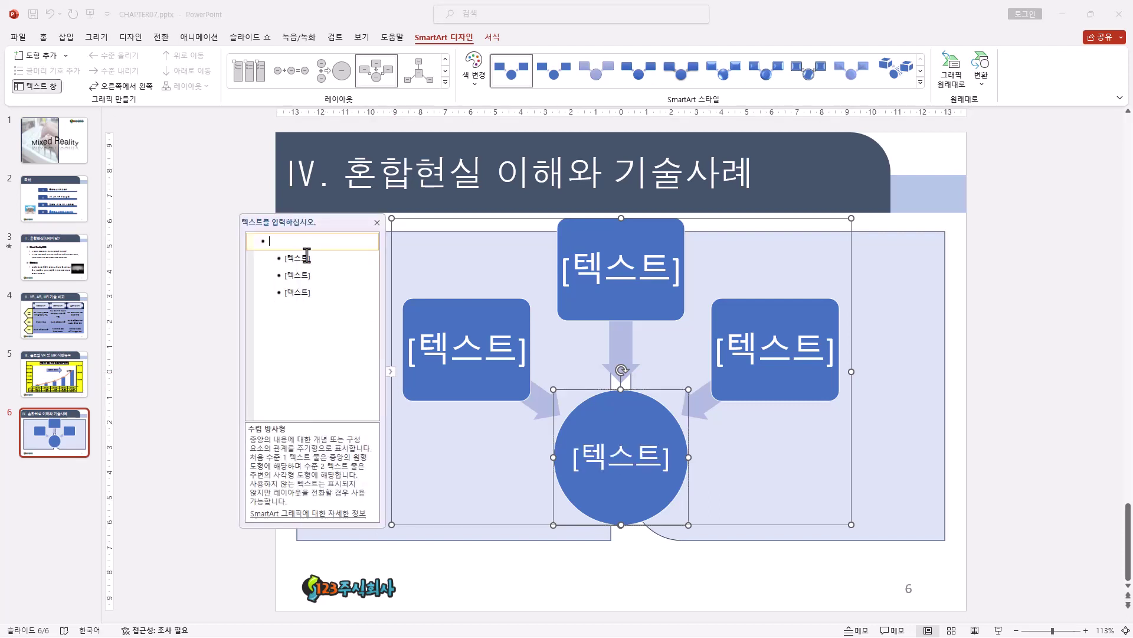
{"action": "left_click", "coordinate": [298, 257]}
{"action": "left_click", "coordinate": [296, 276]}
{"action": "left_click", "coordinate": [295, 293]}
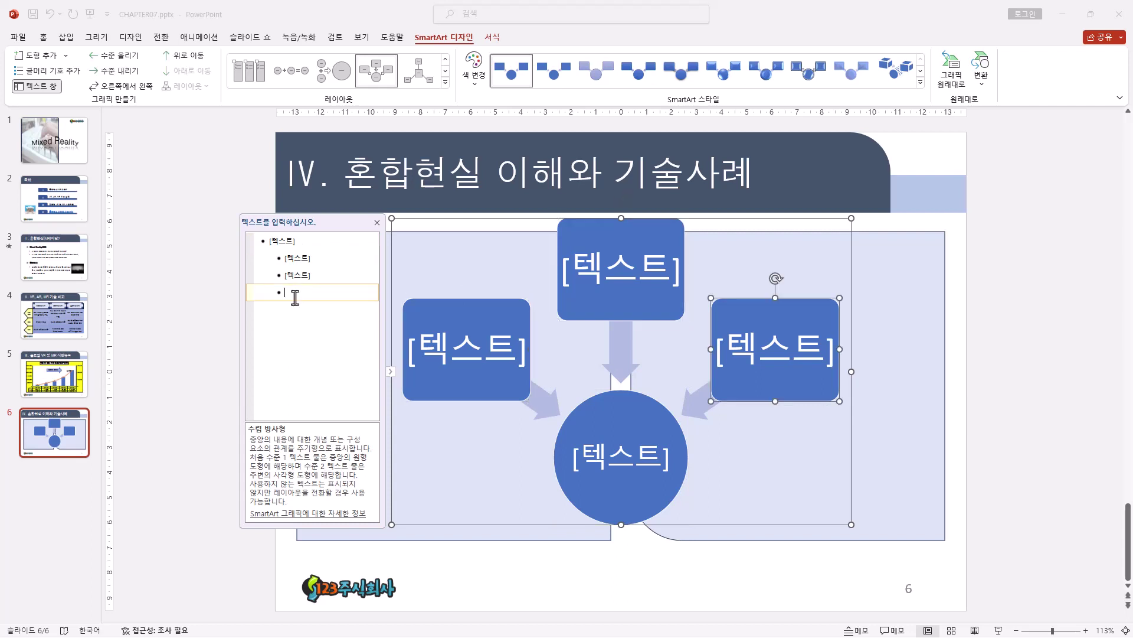
{"action": "left_click", "coordinate": [296, 276]}
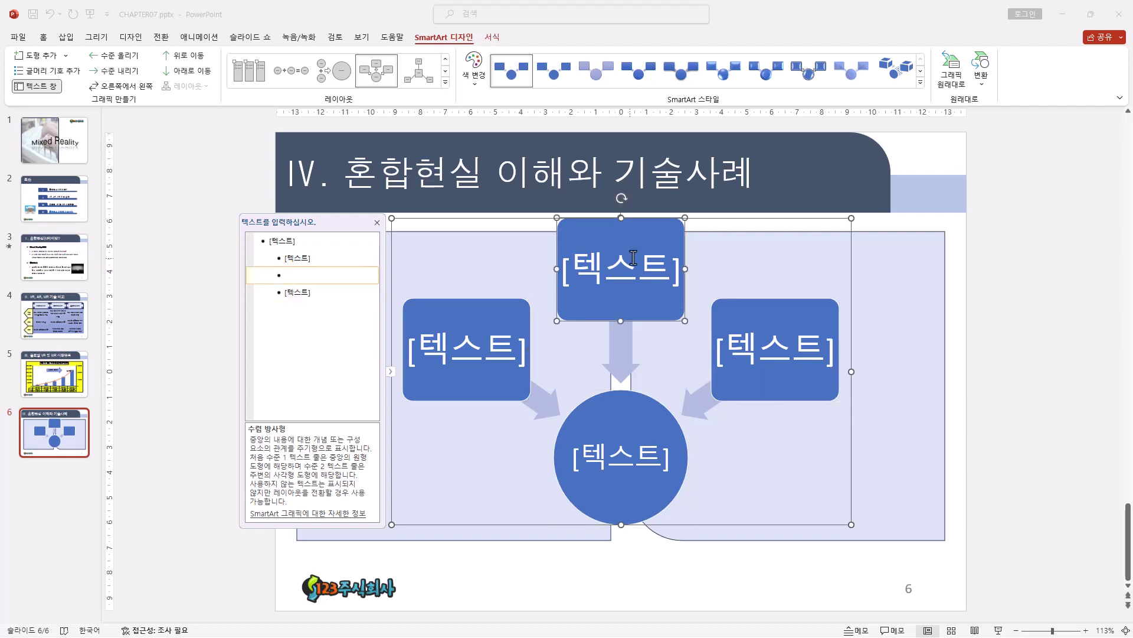
{"action": "left_click", "coordinate": [294, 265]}
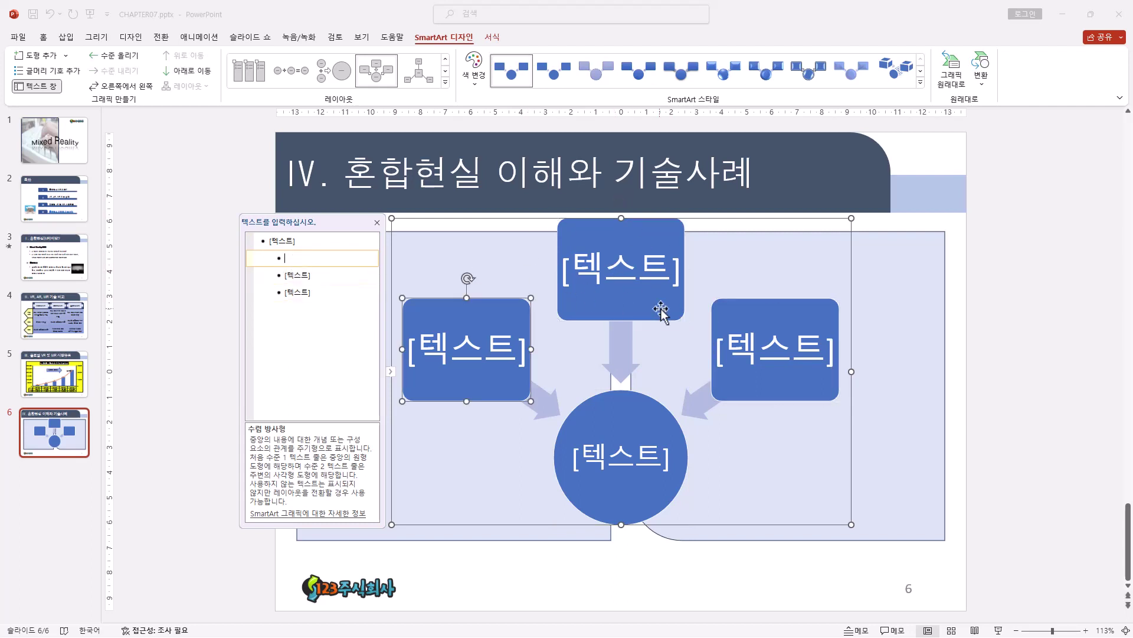
{"action": "left_click", "coordinate": [310, 294]}
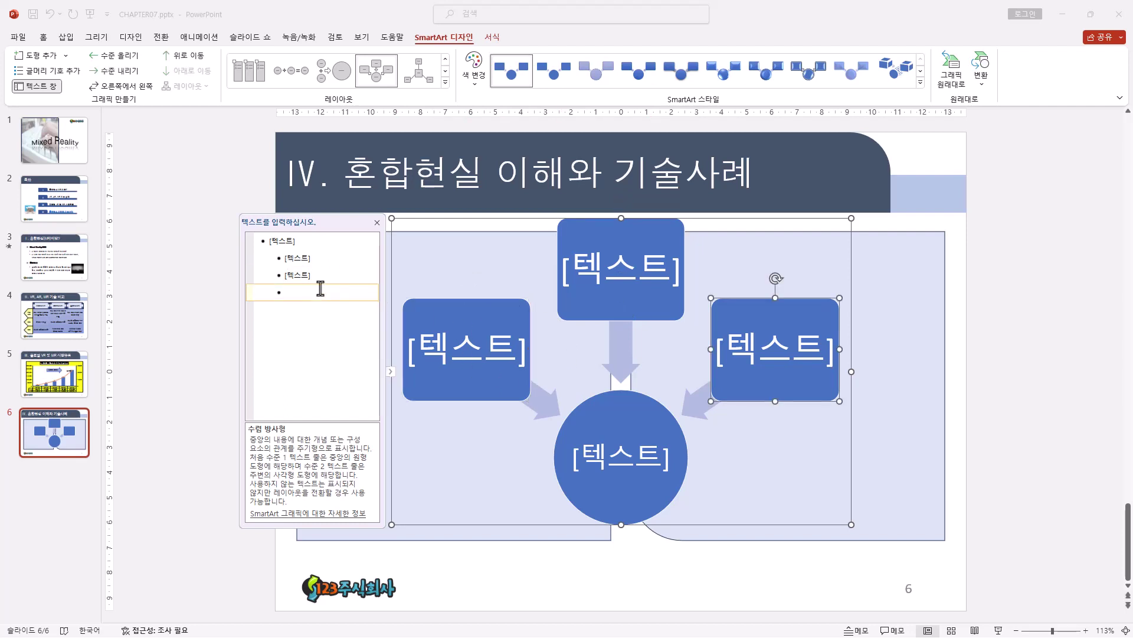
- Try adding a fourth second-level bullet to the SmartArt text, then delete the extra shape
{"action": "key", "text": "Return"}
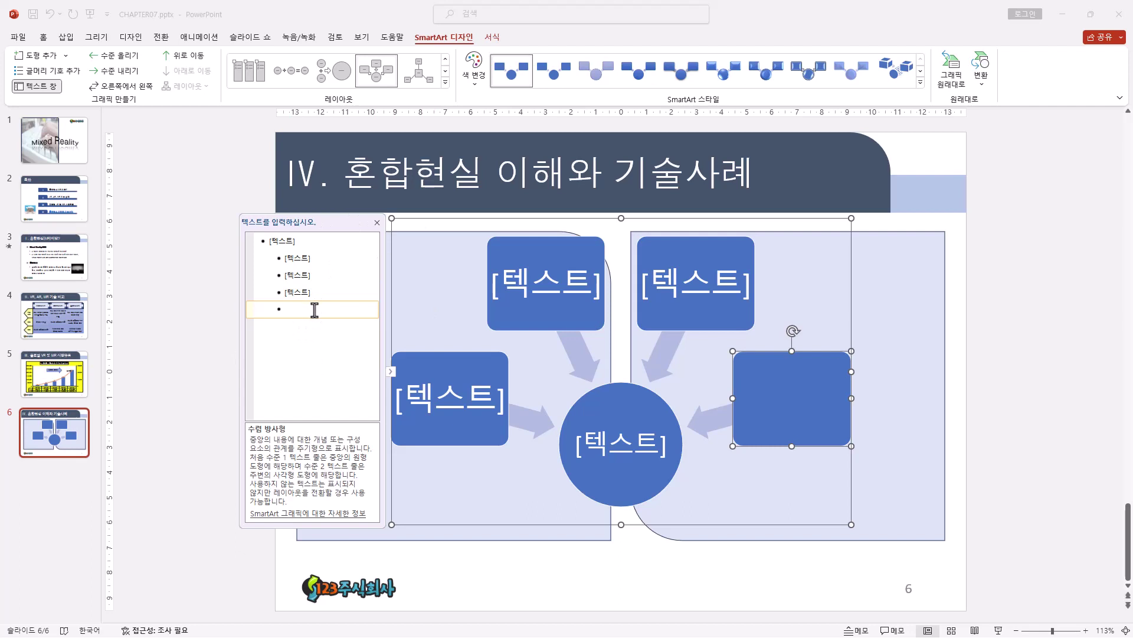
{"action": "key", "text": "BackSpace"}
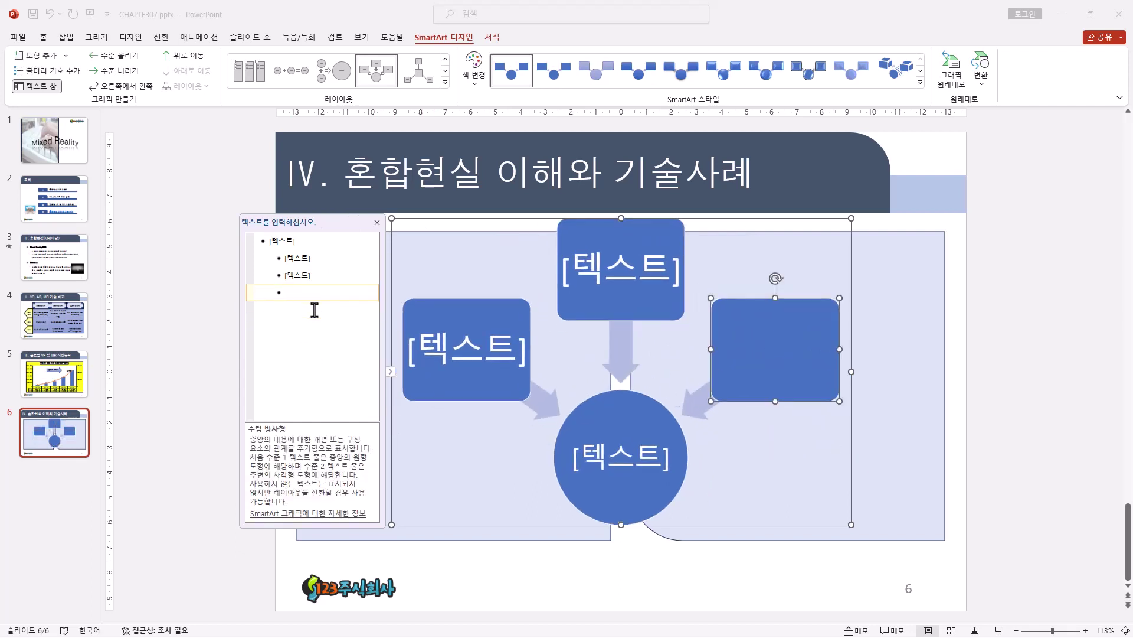
{"action": "key", "text": "Return"}
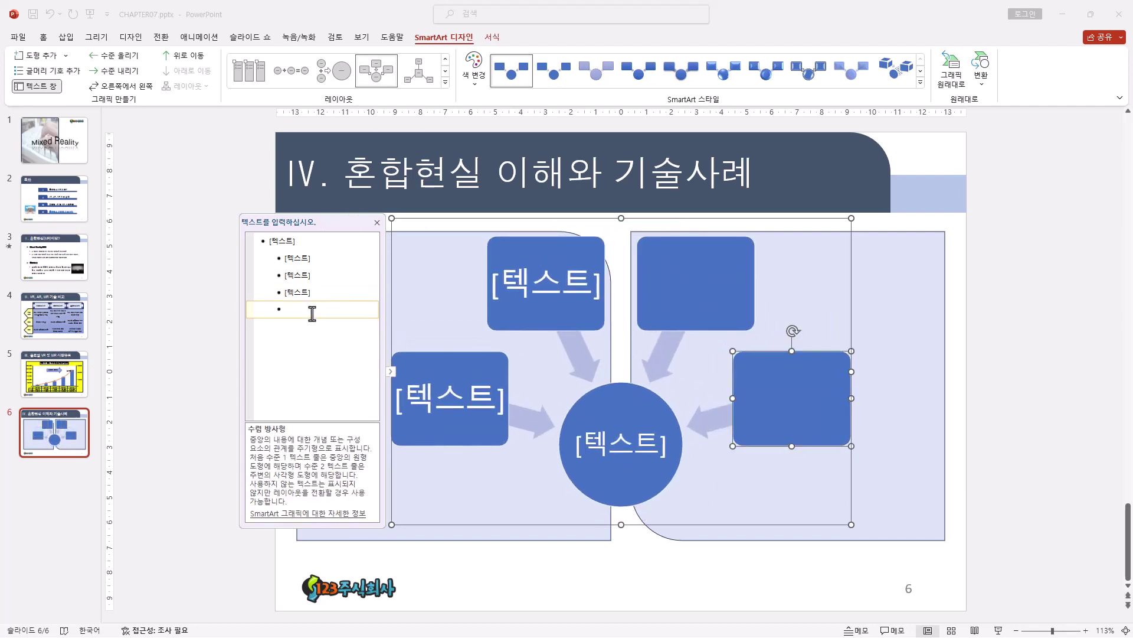
{"action": "left_click", "coordinate": [840, 351]}
{"action": "key", "text": "Delete"}
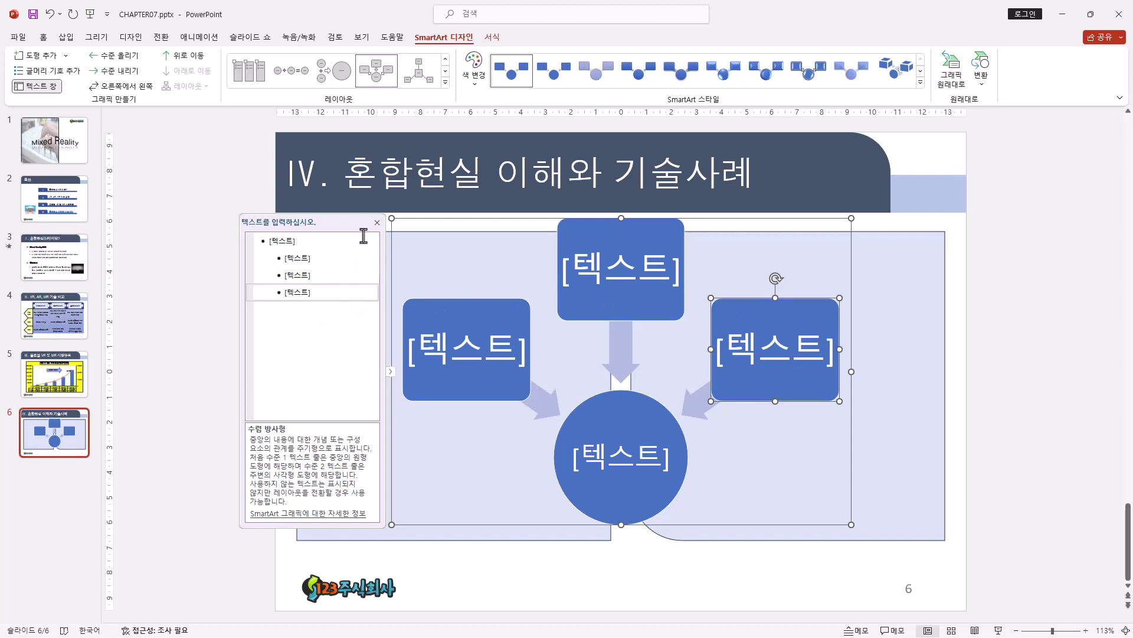
- Hide the SmartArt's text pane, then shrink the SmartArt and place it in the upper part of the slide's left panel
{"action": "left_click", "coordinate": [377, 222]}
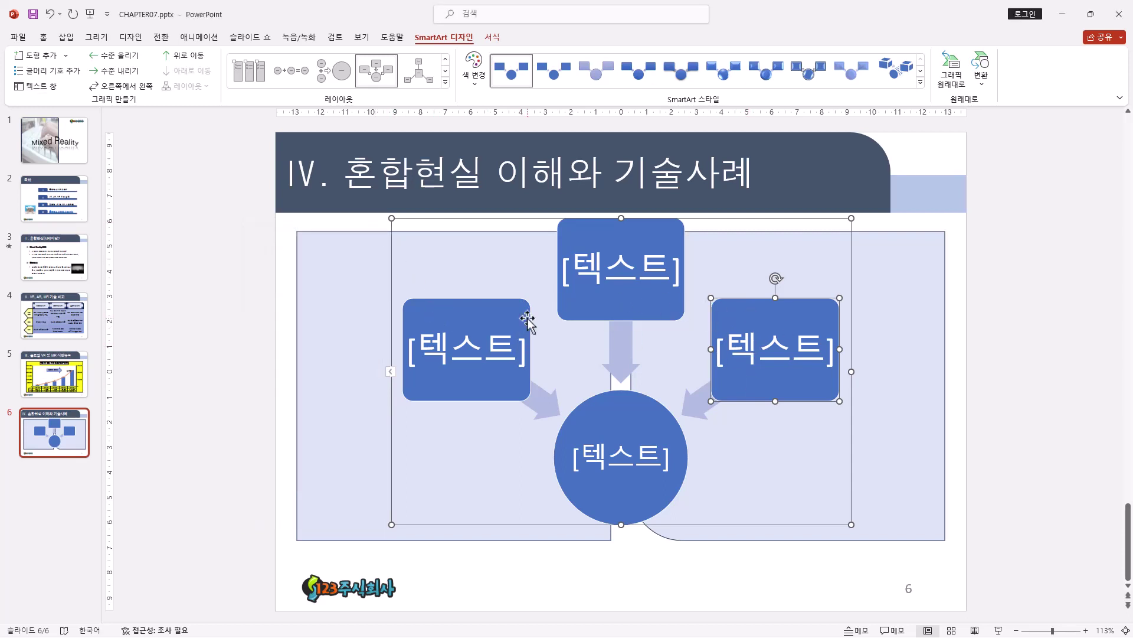
{"action": "left_click", "coordinate": [852, 226]}
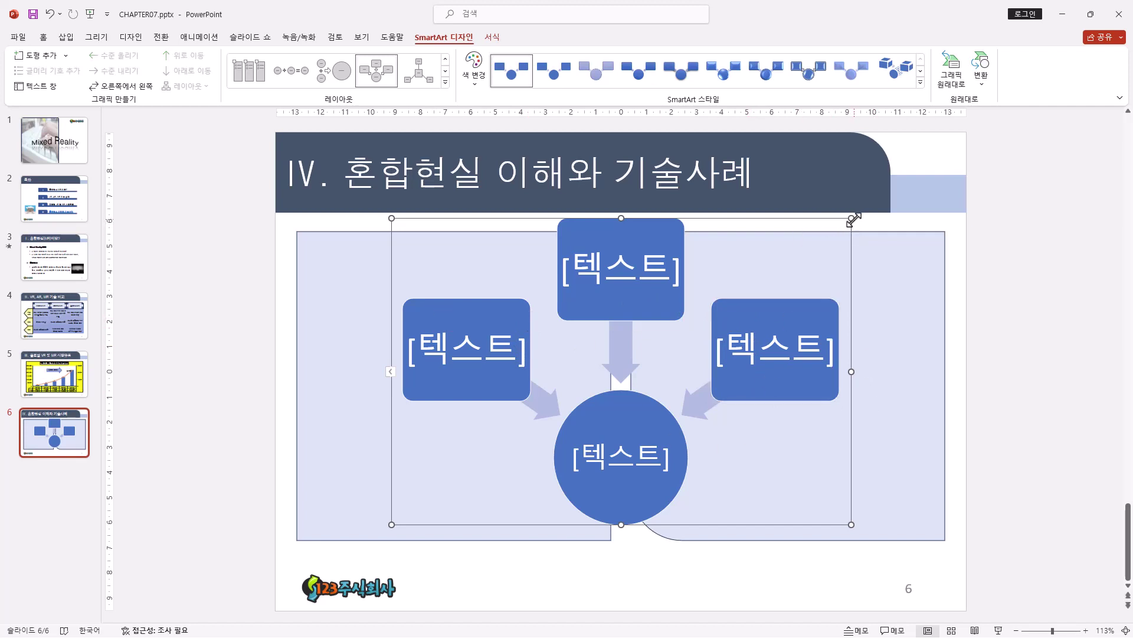
{"action": "left_click_drag", "start_coordinate": [852, 220], "coordinate": [648, 371]}
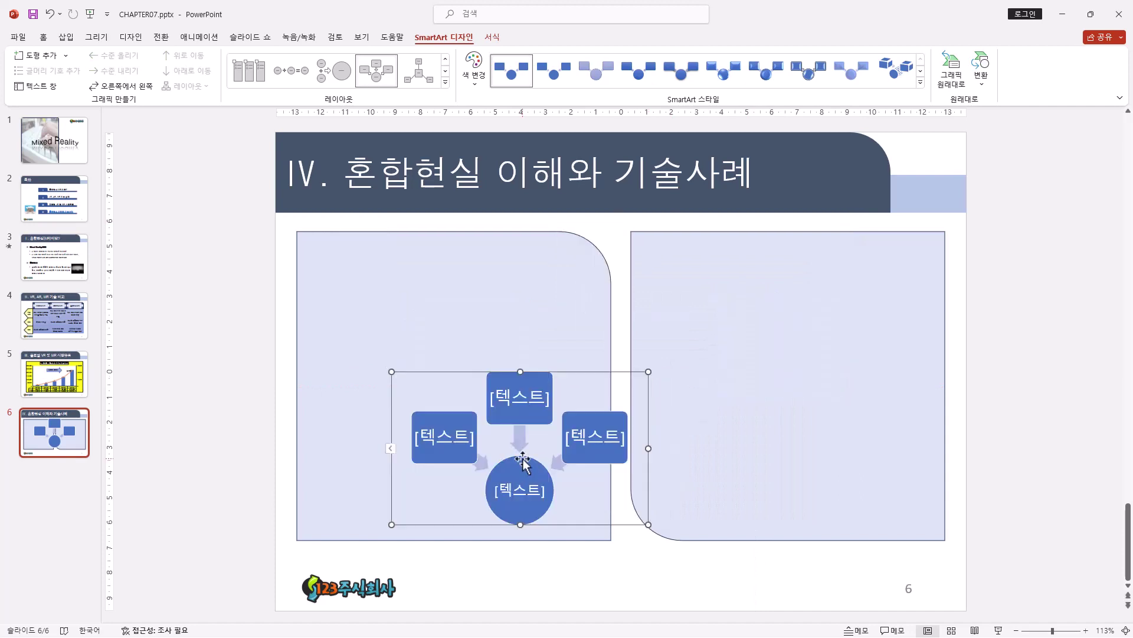
{"action": "left_click_drag", "start_coordinate": [559, 371], "coordinate": [490, 250]}
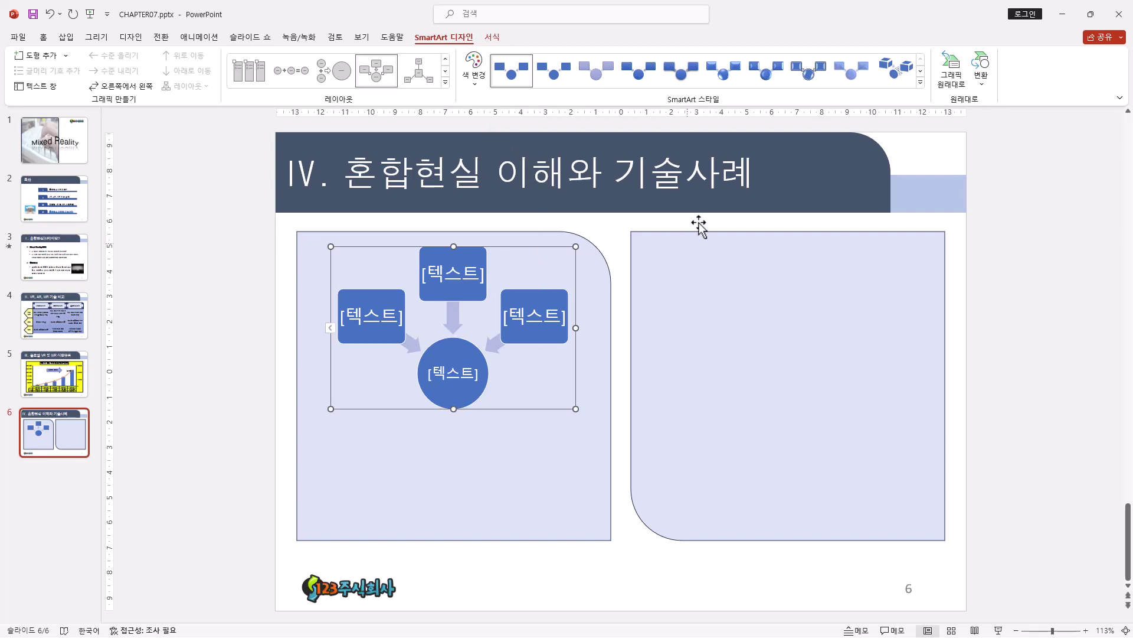
- Apply the first 3D (3차원) style to the SmartArt and compare it with slide 6 of CHAPTER07_정답.pptx
{"action": "left_click", "coordinate": [920, 82]}
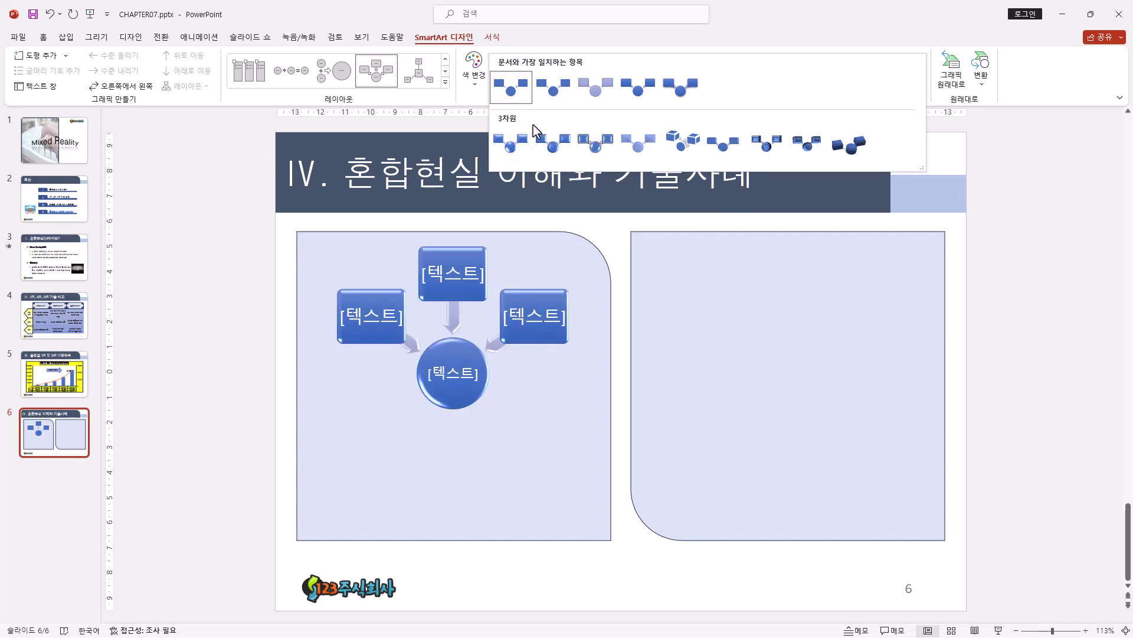
{"action": "left_click", "coordinate": [520, 151]}
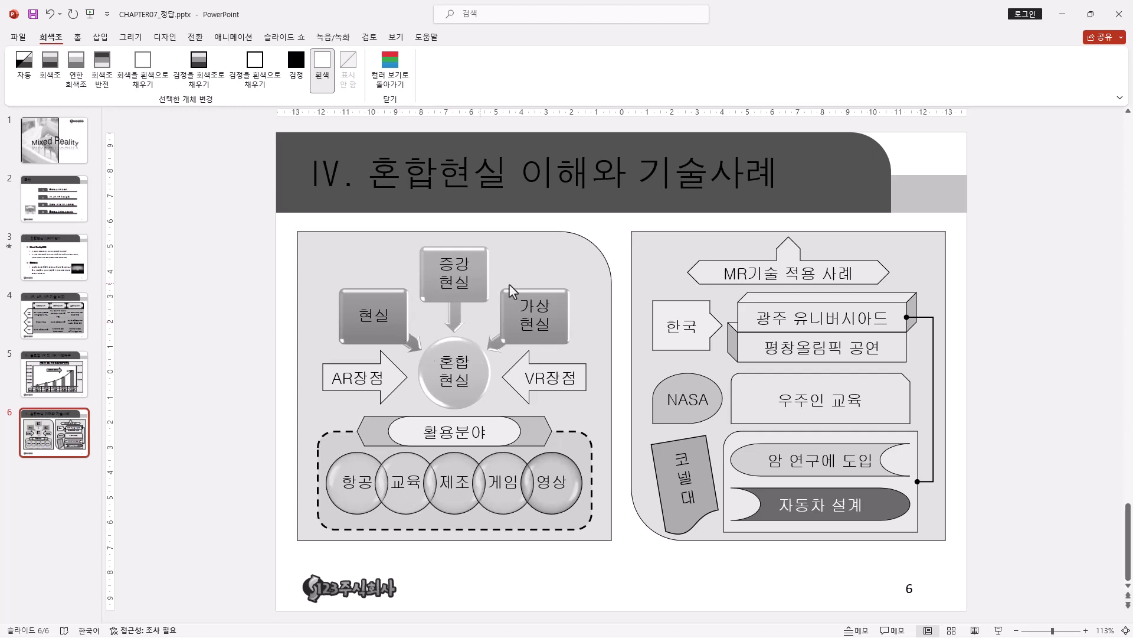
{"action": "key", "text": "alt+Tab"}
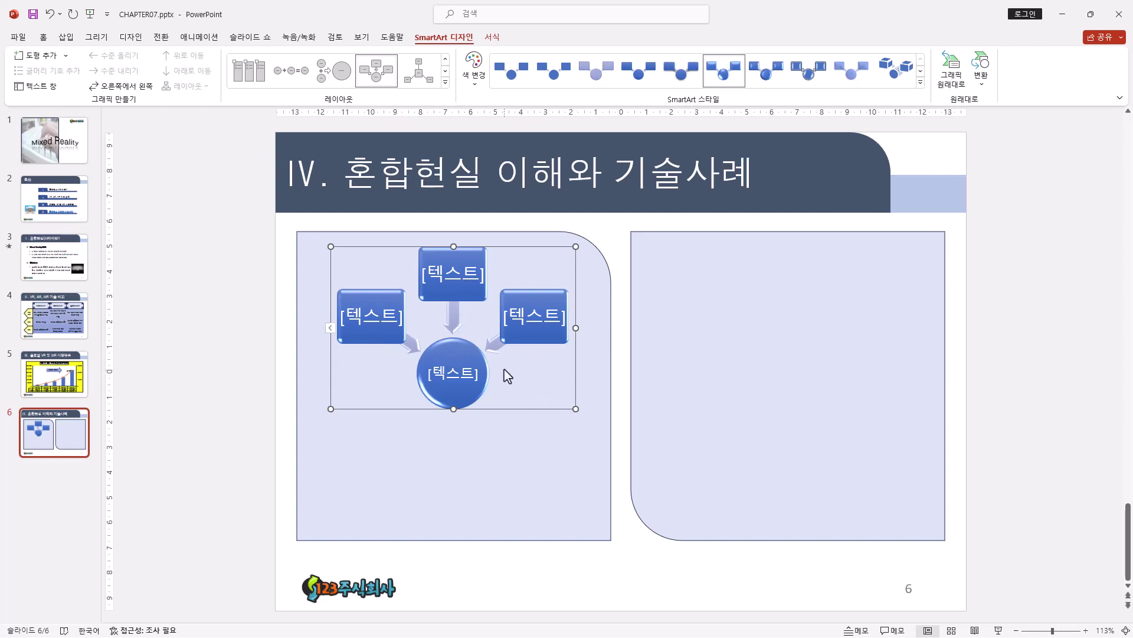
- Fill the SmartArt's left box with 현실 and its top box with 증강 현실 split over two lines
{"action": "left_click", "coordinate": [377, 317]}
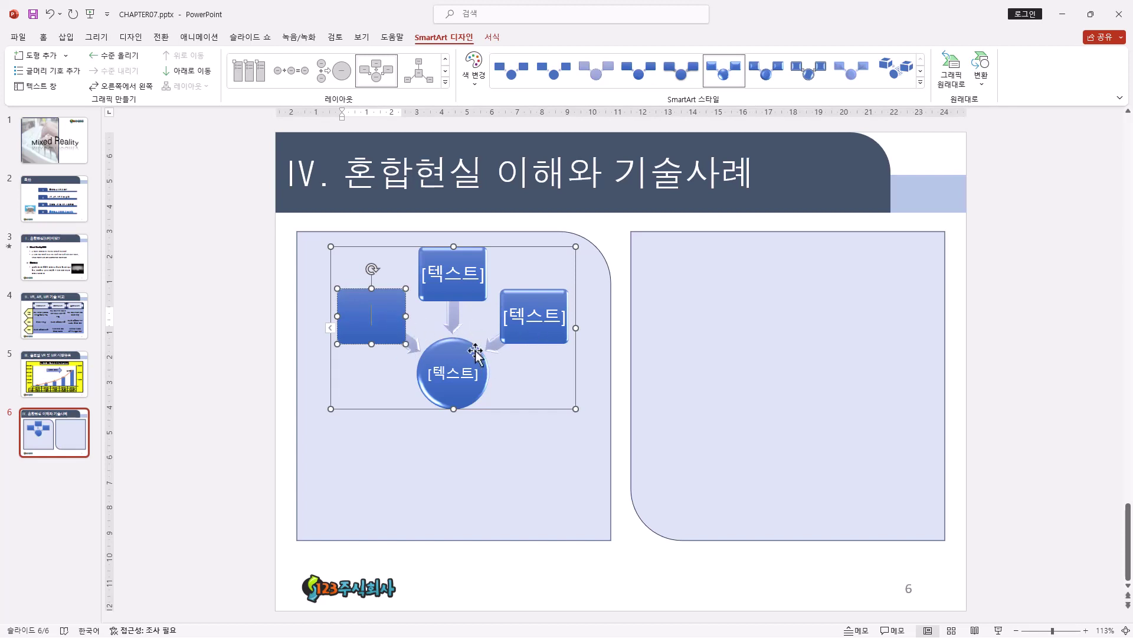
{"action": "type", "text": "현실"}
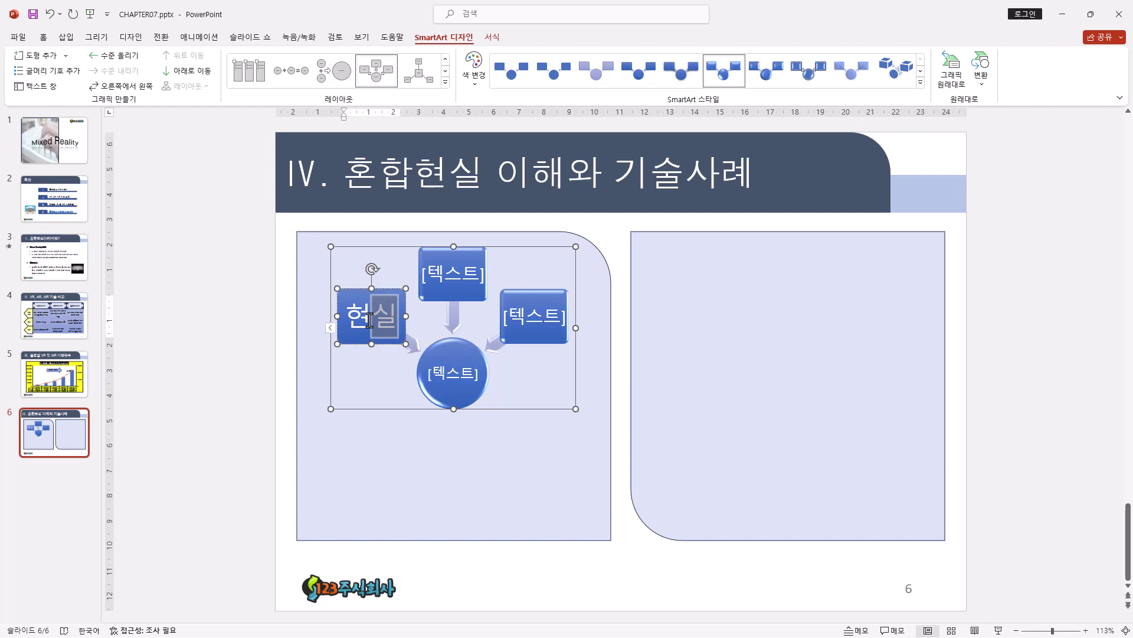
{"action": "left_click", "coordinate": [454, 277]}
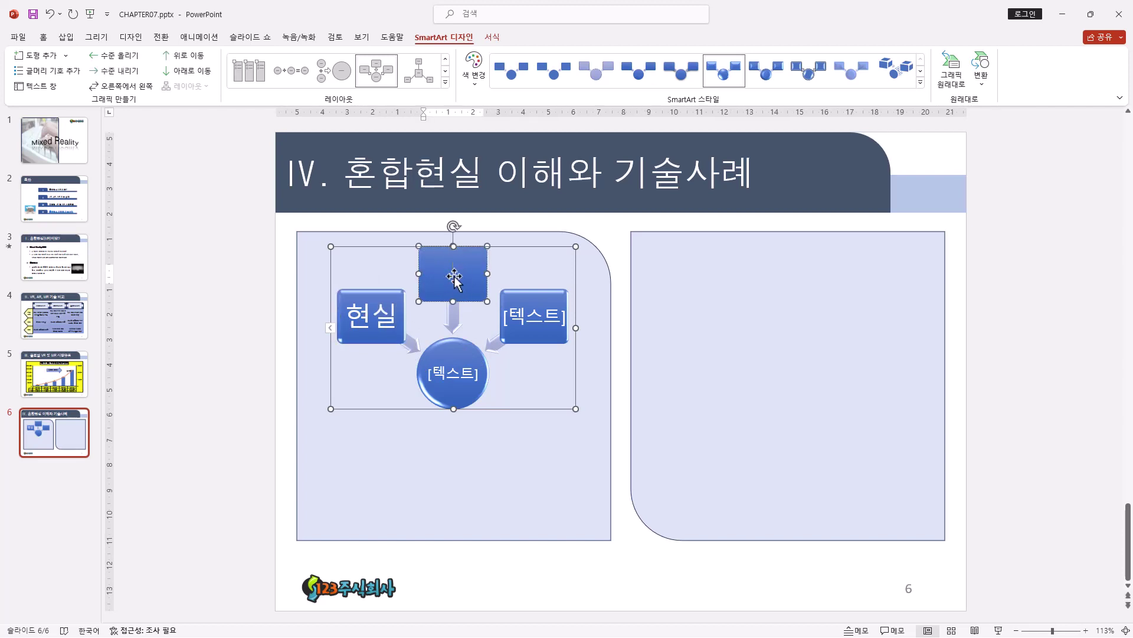
{"action": "type", "text": "증강"}
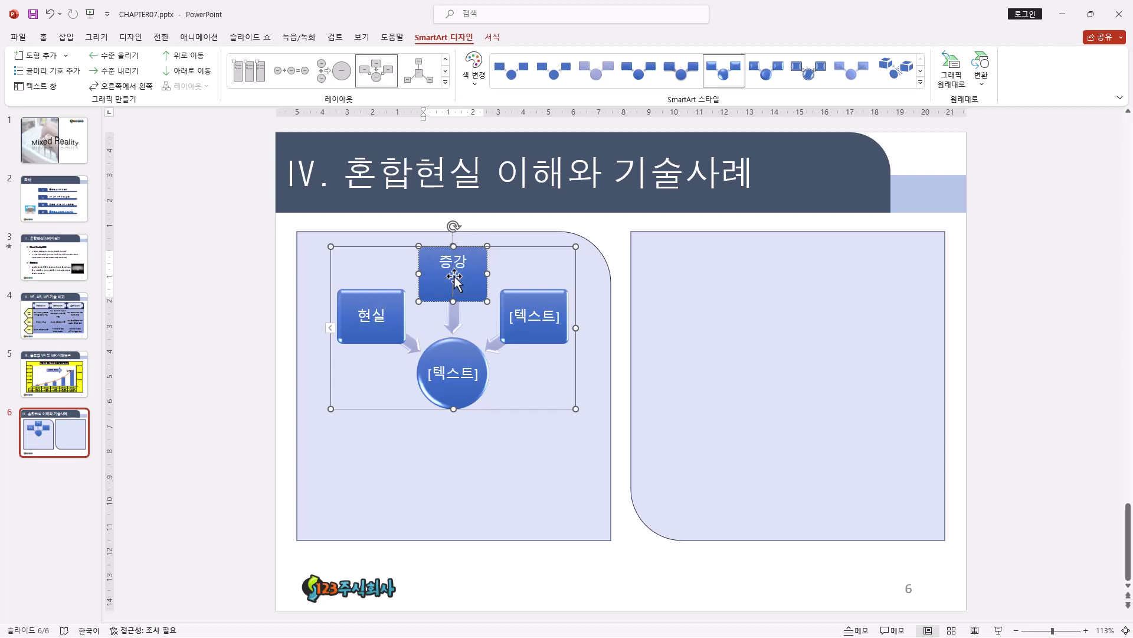
{"action": "key", "text": "Return"}
{"action": "type", "text": "현실"}
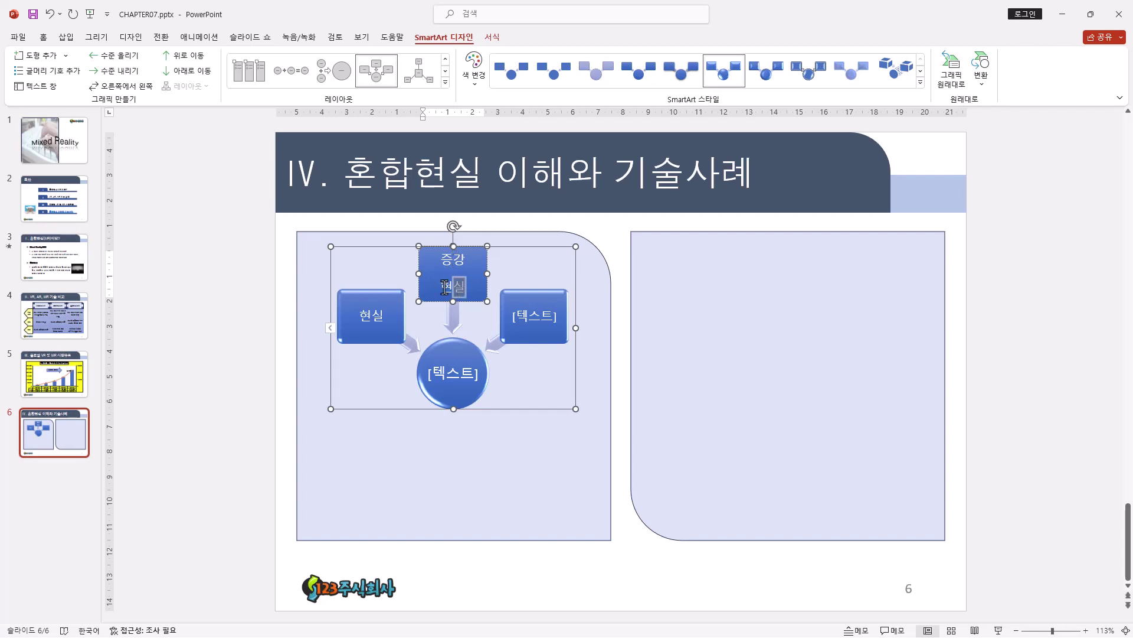
{"action": "key", "text": "BackSpace"}
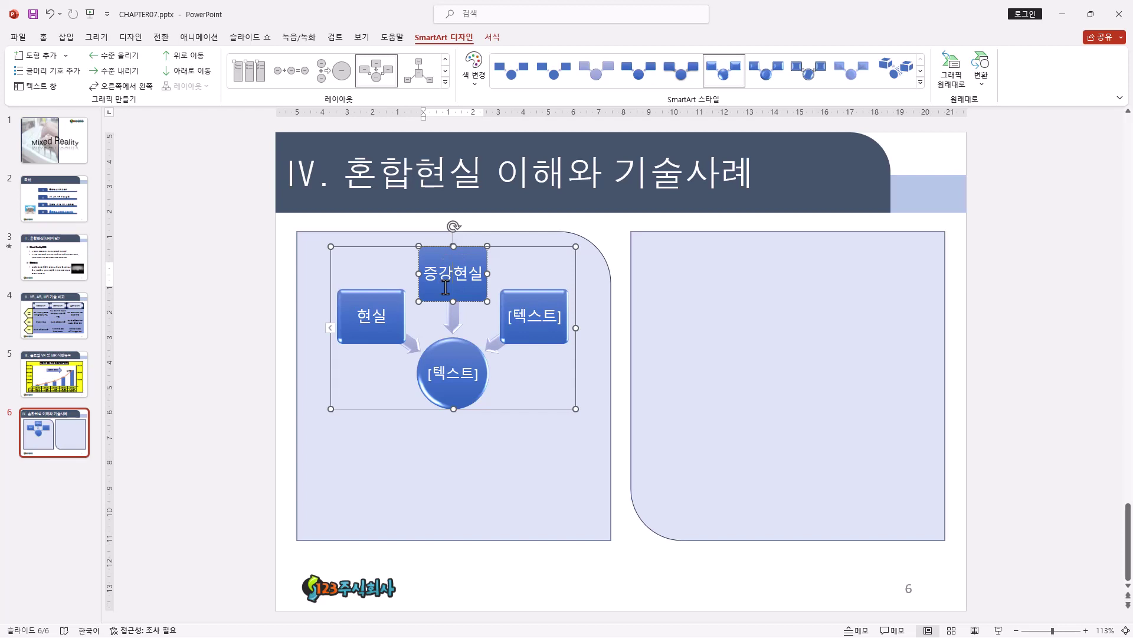
{"action": "key", "text": "Return"}
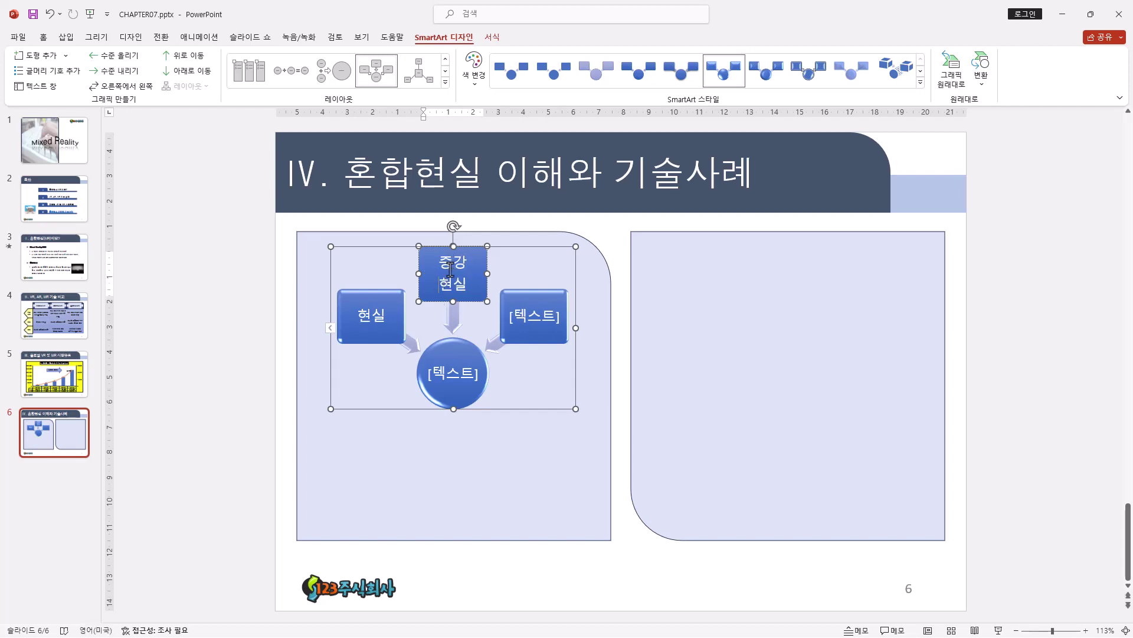
- Fill the SmartArt's right box with 가상 현실, breaking the line between the two words
{"action": "left_click", "coordinate": [536, 317]}
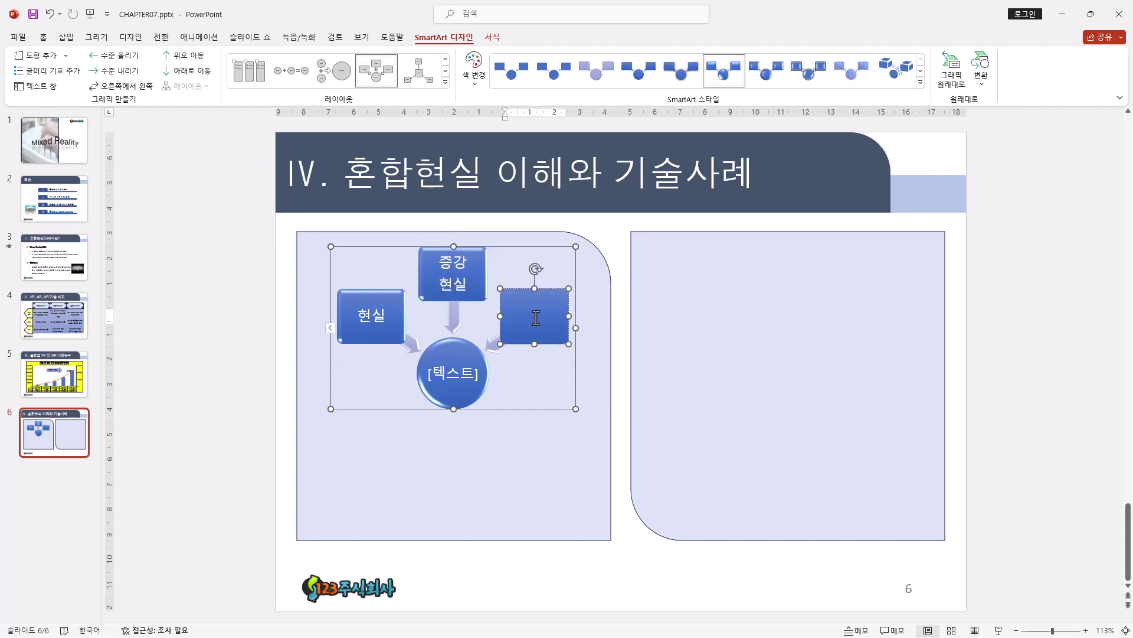
{"action": "type", "text": "가상"}
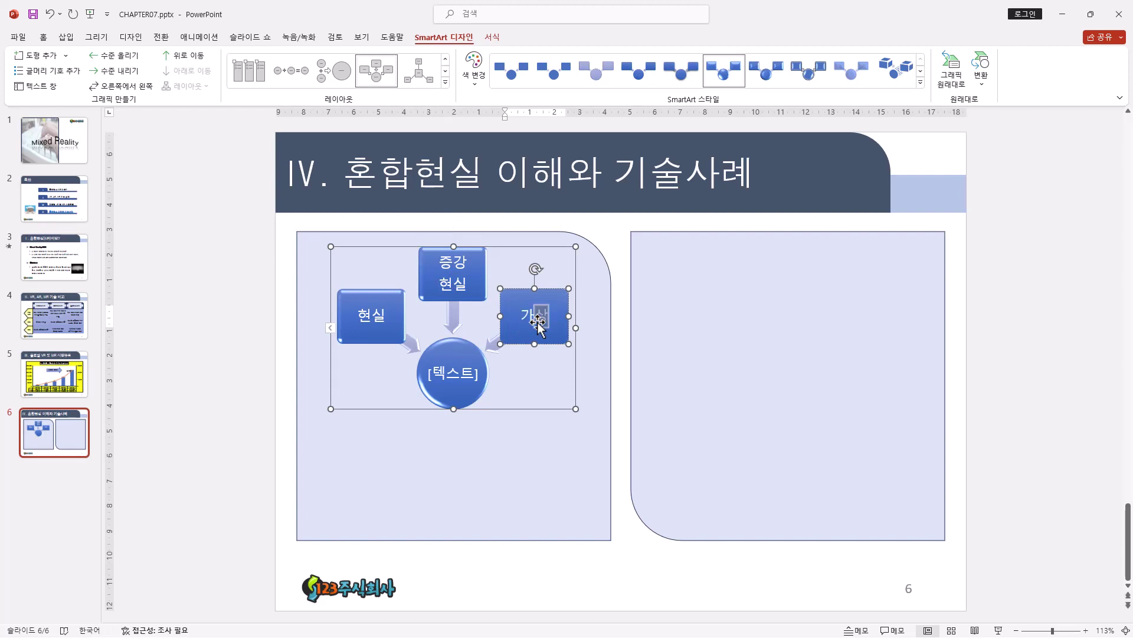
{"action": "key", "text": "Return"}
{"action": "key", "text": "Return"}
{"action": "type", "text": "현"}
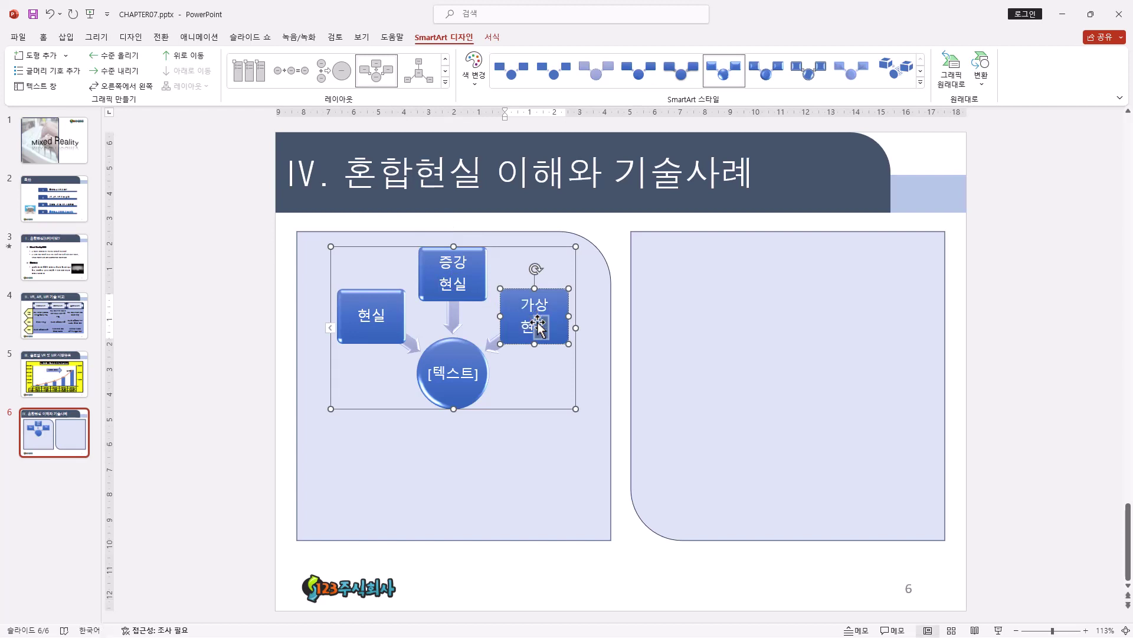
{"action": "type", "text": "실"}
- Enter 혼합 현실 on two lines in the SmartArt's central circle and finish text editing, keeping the whole SmartArt selected
{"action": "left_click", "coordinate": [459, 381]}
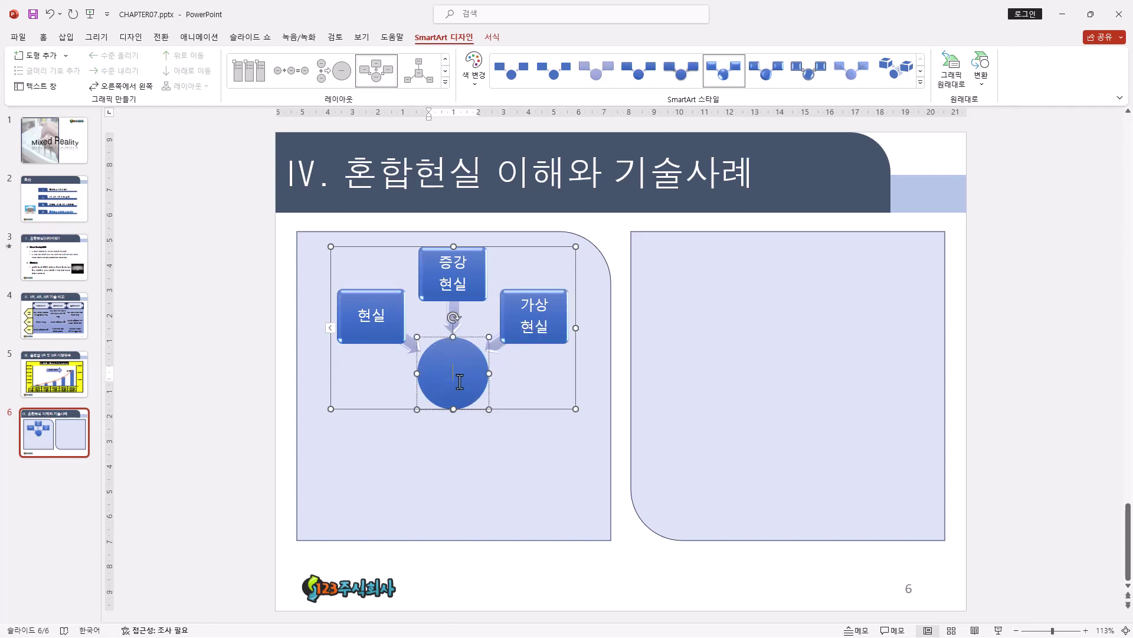
{"action": "type", "text": "혼합"}
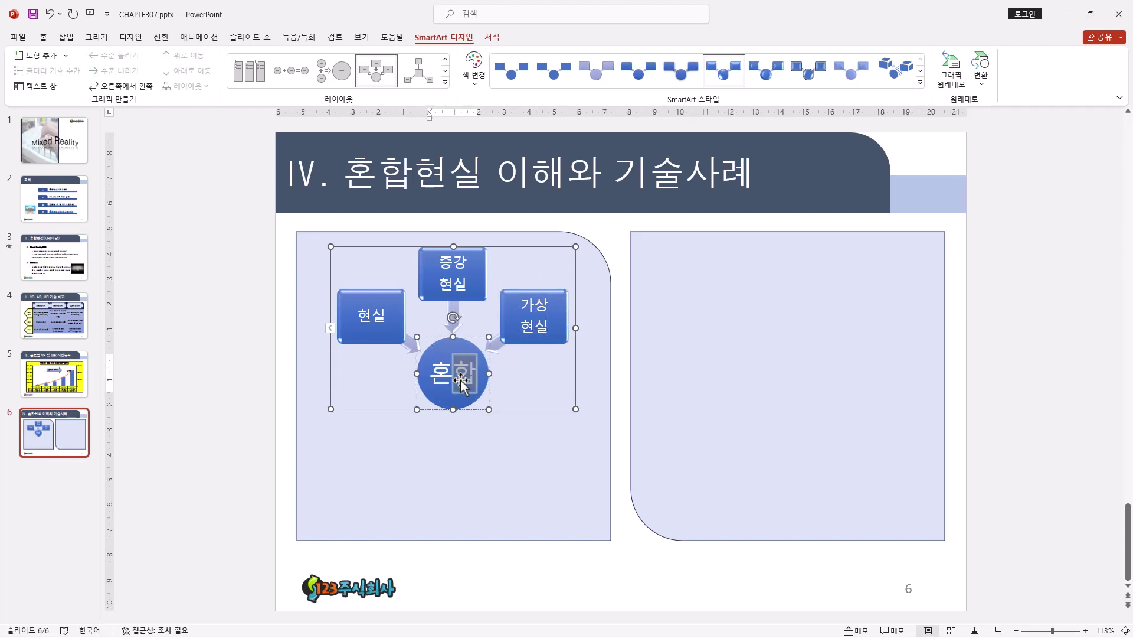
{"action": "key", "text": "Return"}
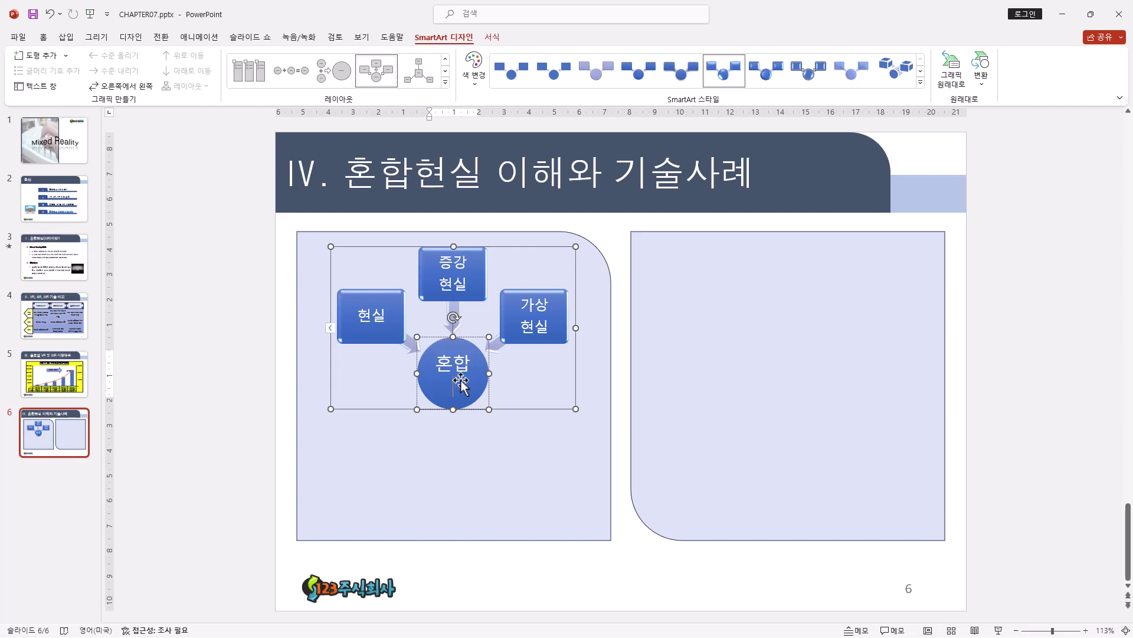
{"action": "type", "text": "현실"}
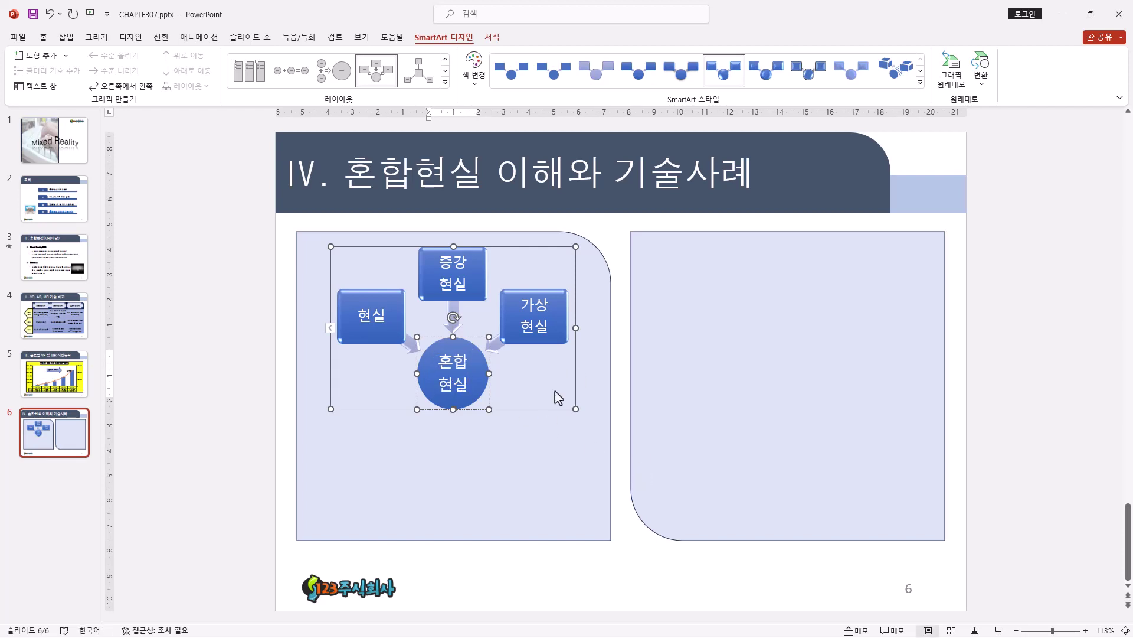
{"action": "key", "text": "Escape"}
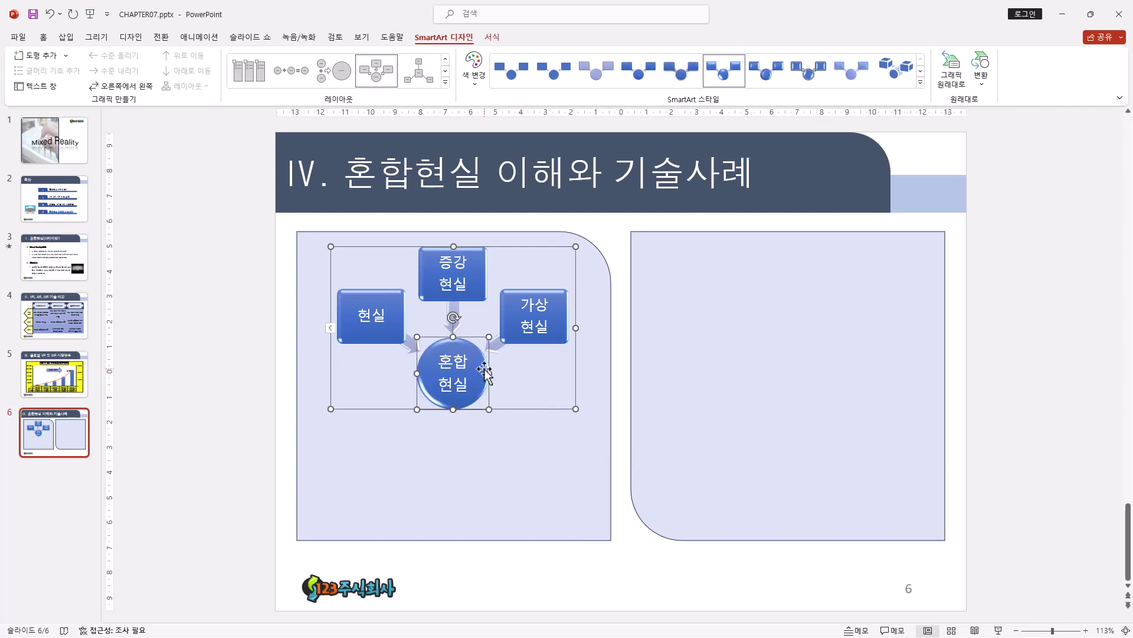
{"action": "key", "text": "Escape"}
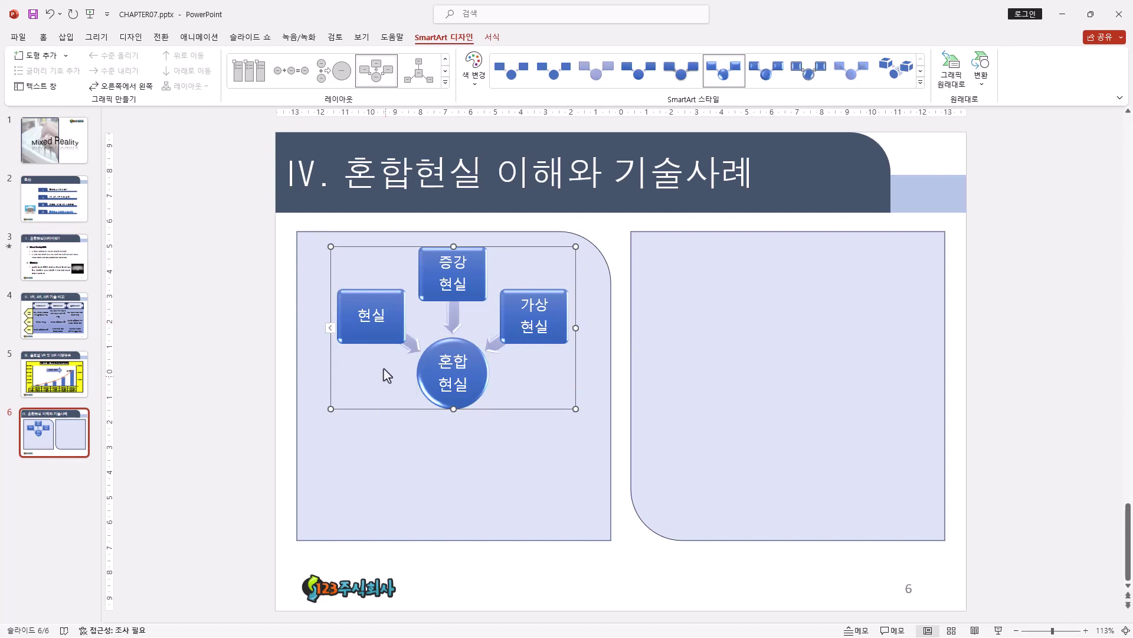
- In the SmartArt's text pane, join 증강 and 현실 on one line, split them with a line break again, and hide the pane
{"action": "left_click", "coordinate": [330, 329]}
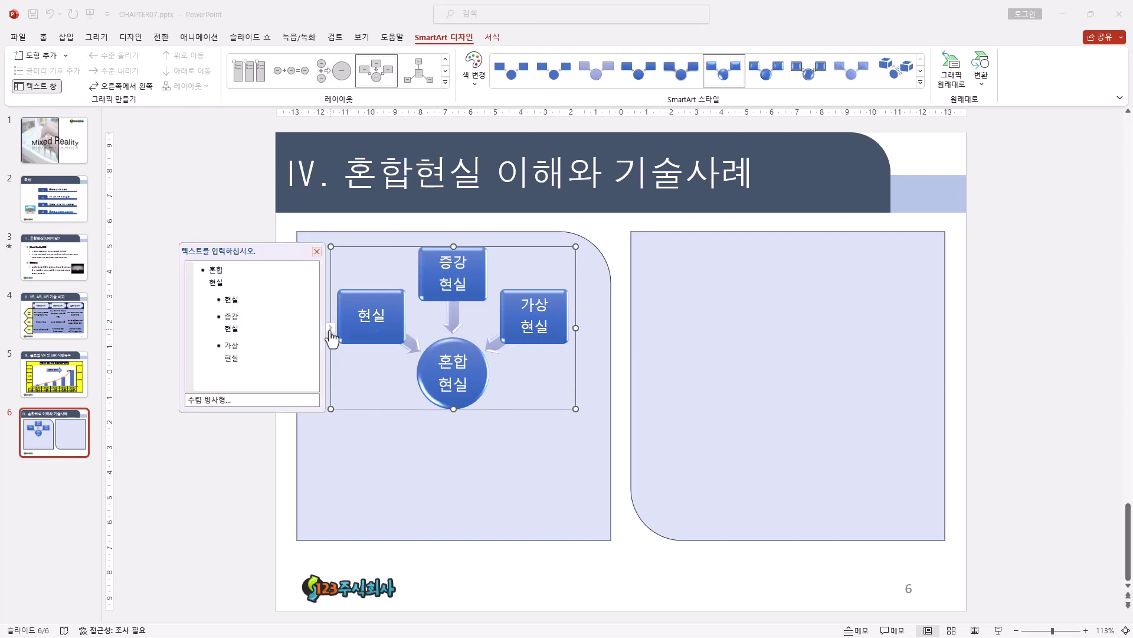
{"action": "left_click", "coordinate": [231, 318]}
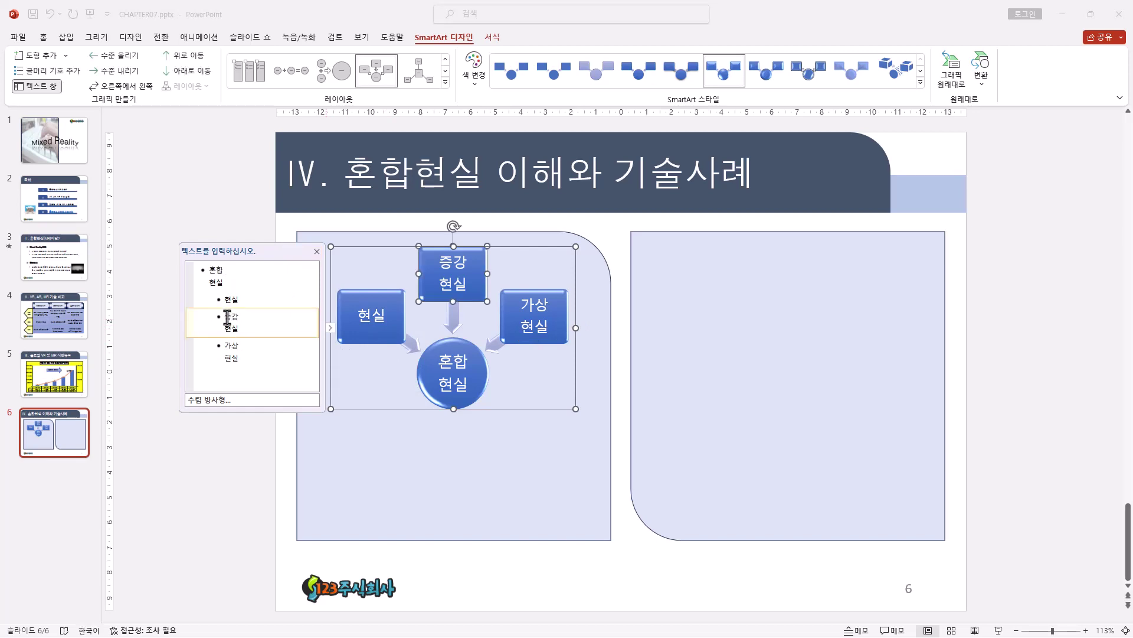
{"action": "key", "text": "Delete"}
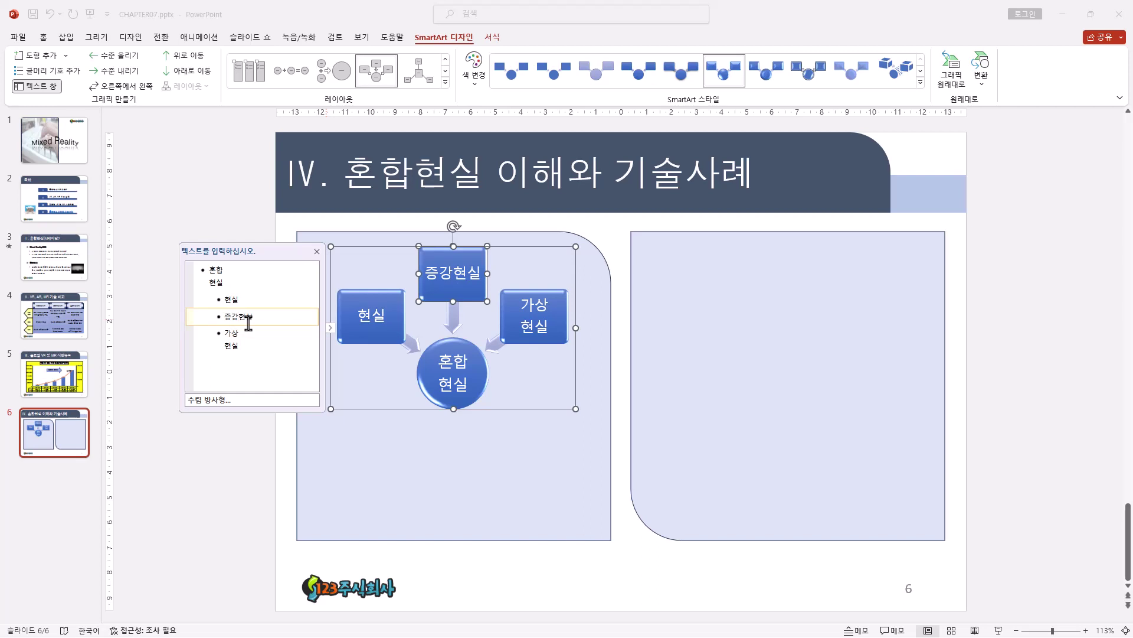
{"action": "key", "text": "shift+Return"}
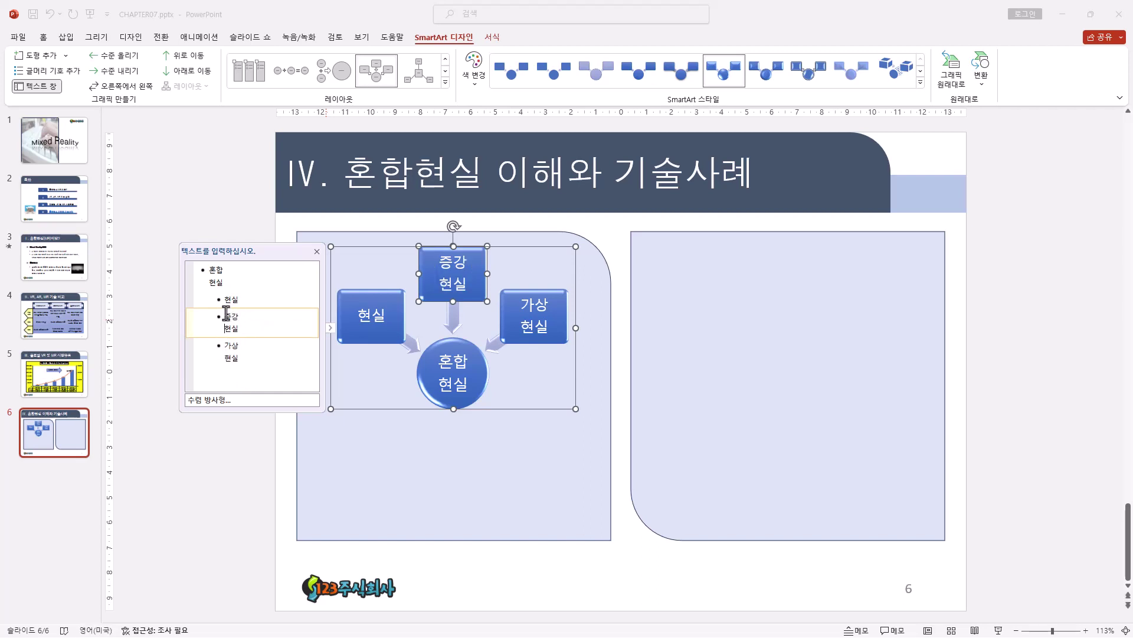
{"action": "left_click", "coordinate": [328, 329]}
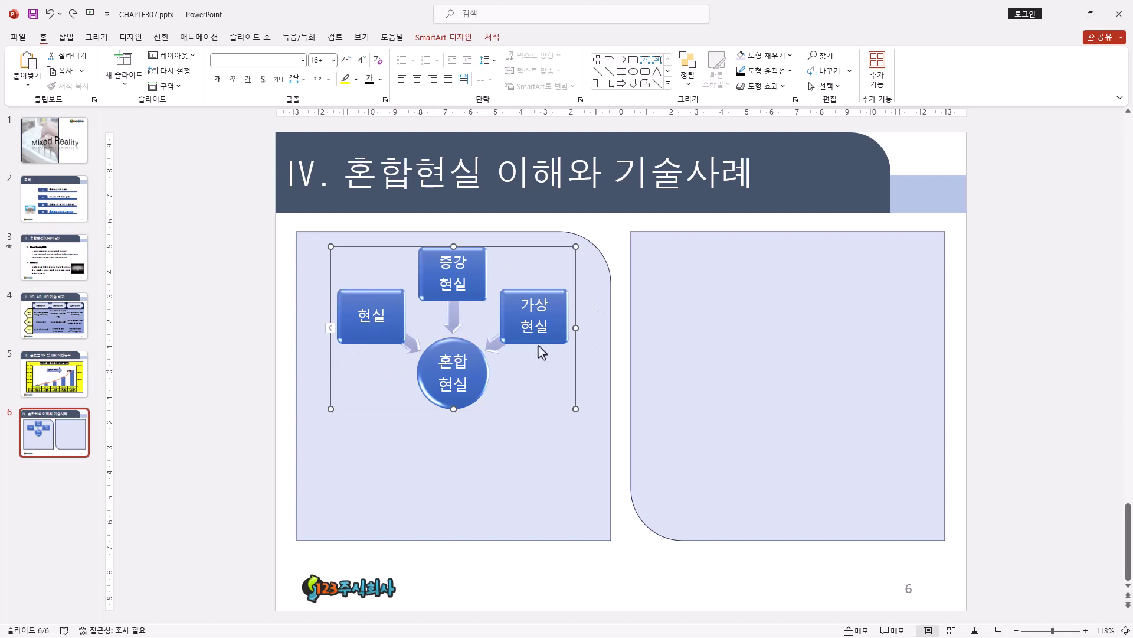
- Open the font name setting for the whole SmartArt's text
{"action": "left_click", "coordinate": [292, 59]}
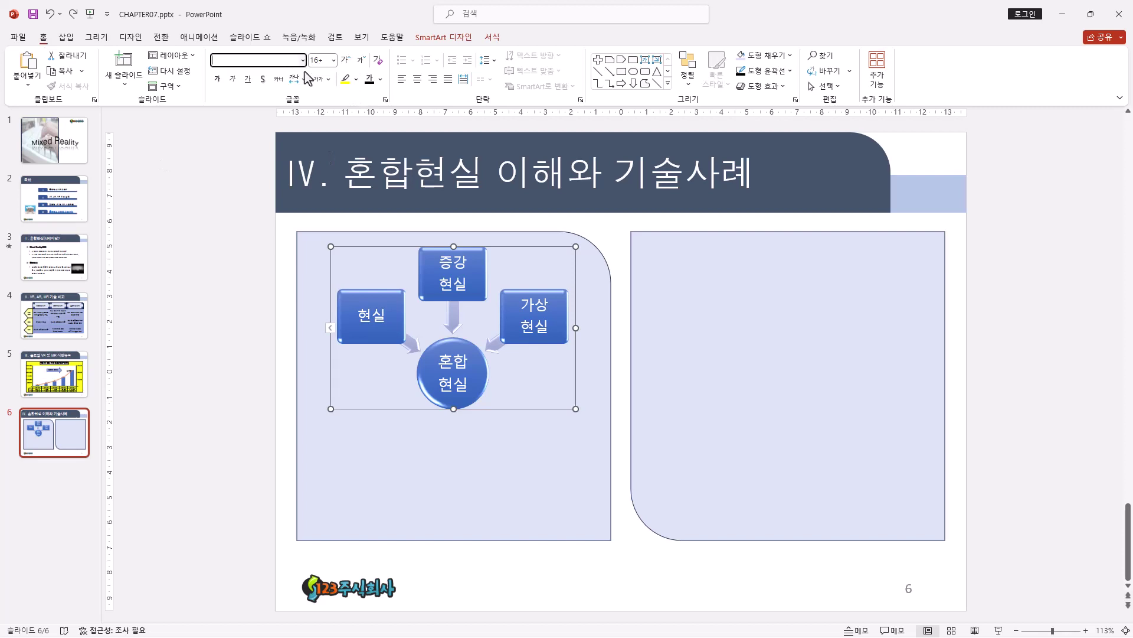